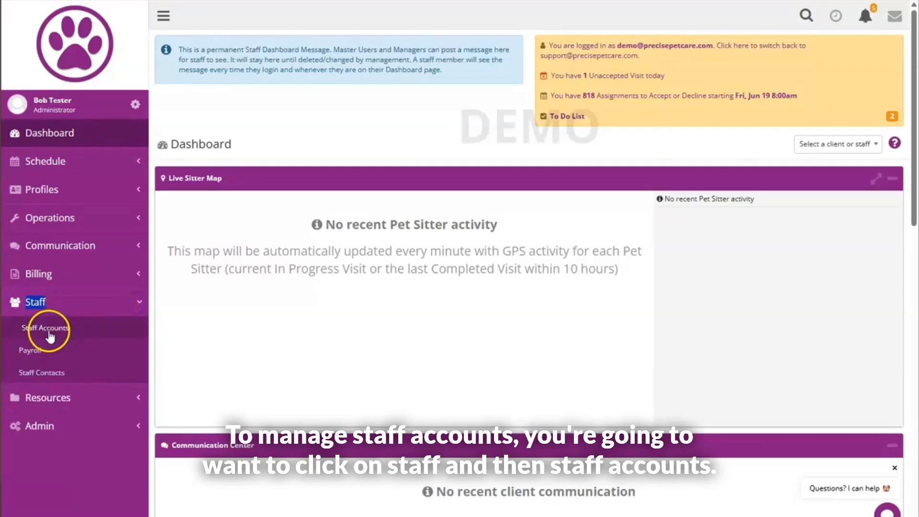
# Go to the staff accounts area and look through the administrator account's monthly schedule.
pyautogui.click(47, 329)
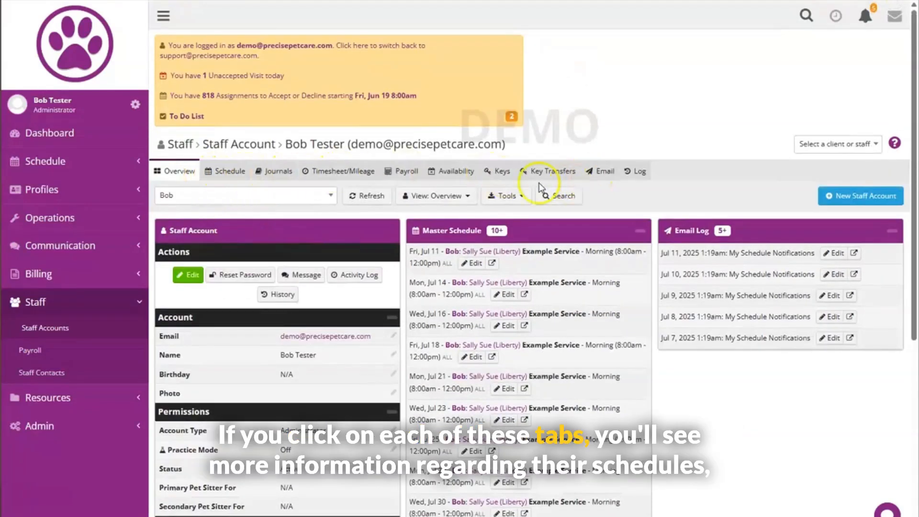
pyautogui.click(221, 172)
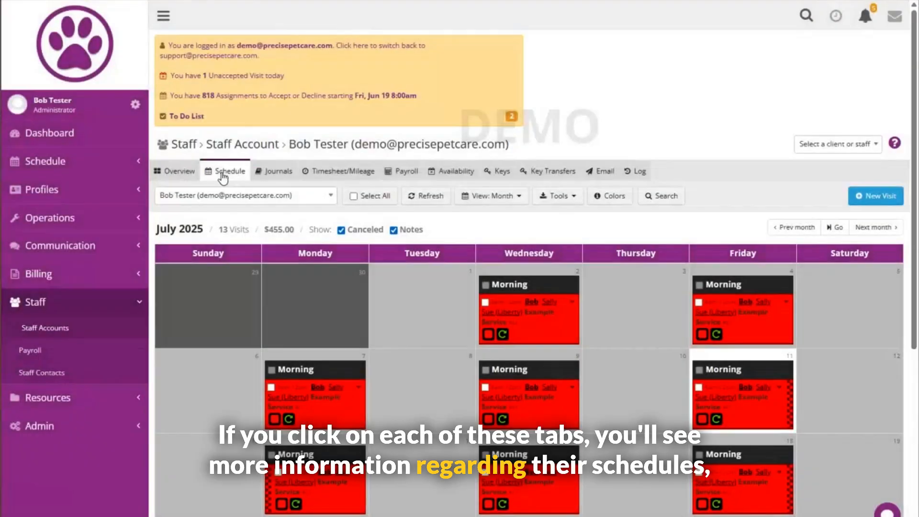
pyautogui.scroll(-4, 485, 341)
pyautogui.scroll(-2, 485, 340)
pyautogui.scroll(6, 483, 343)
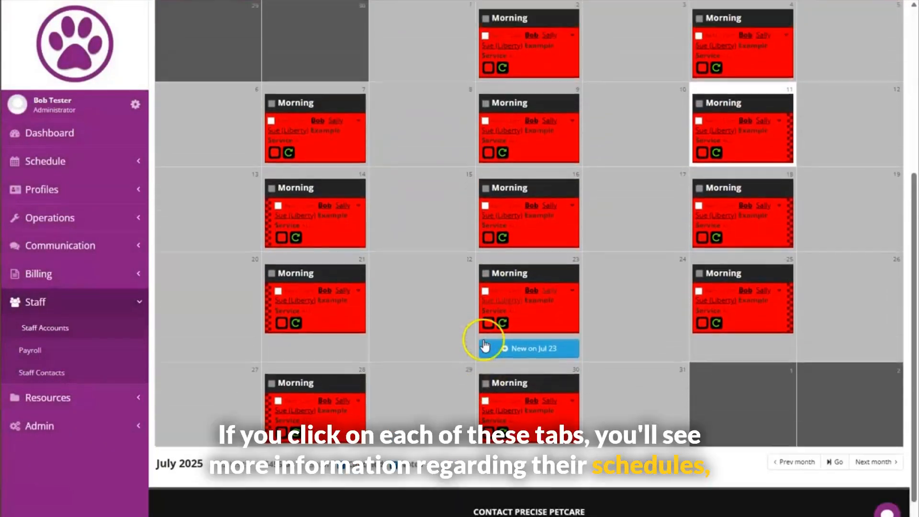
# Review the staff member's journals, timesheet and mileage entries, availability, keys and sent e-mails.
pyautogui.click(281, 165)
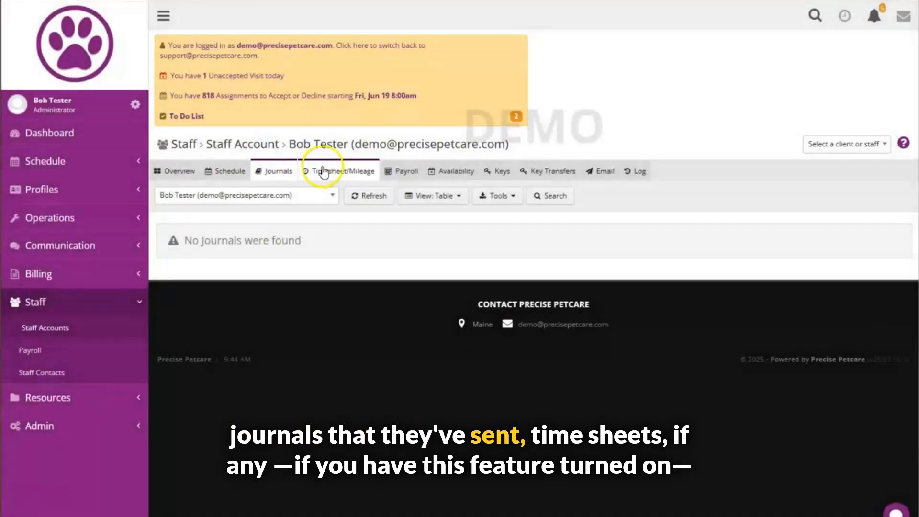
pyautogui.click(361, 180)
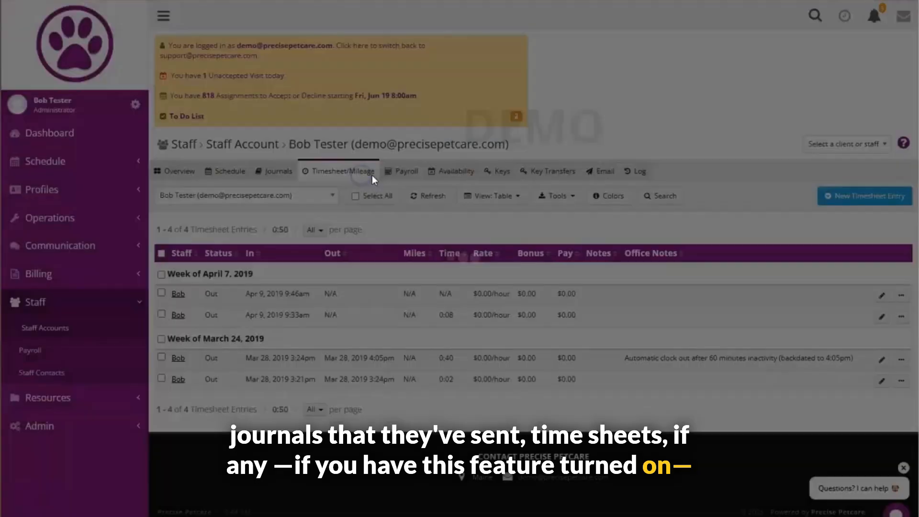
pyautogui.click(447, 179)
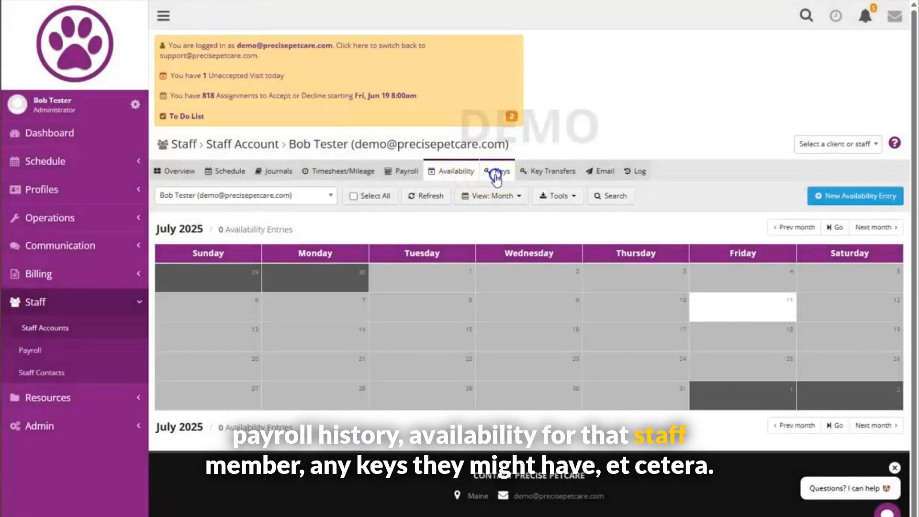
pyautogui.click(495, 177)
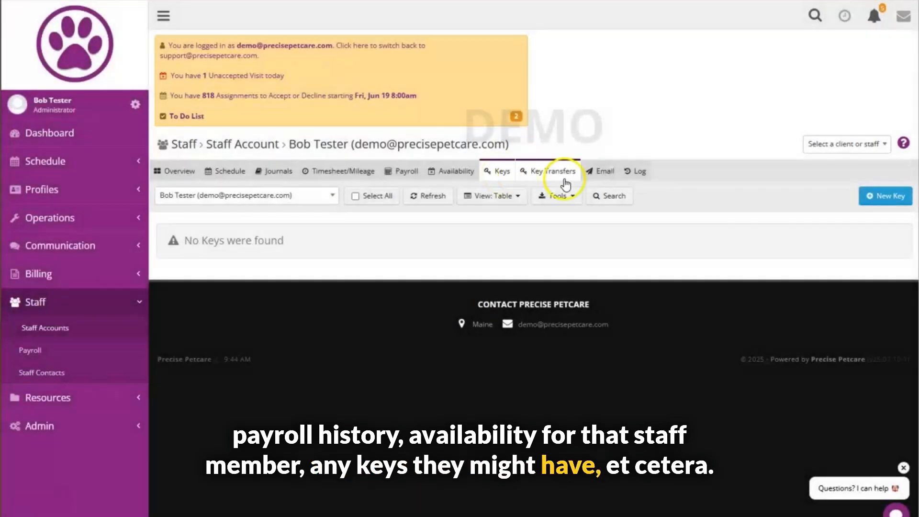
pyautogui.click(591, 176)
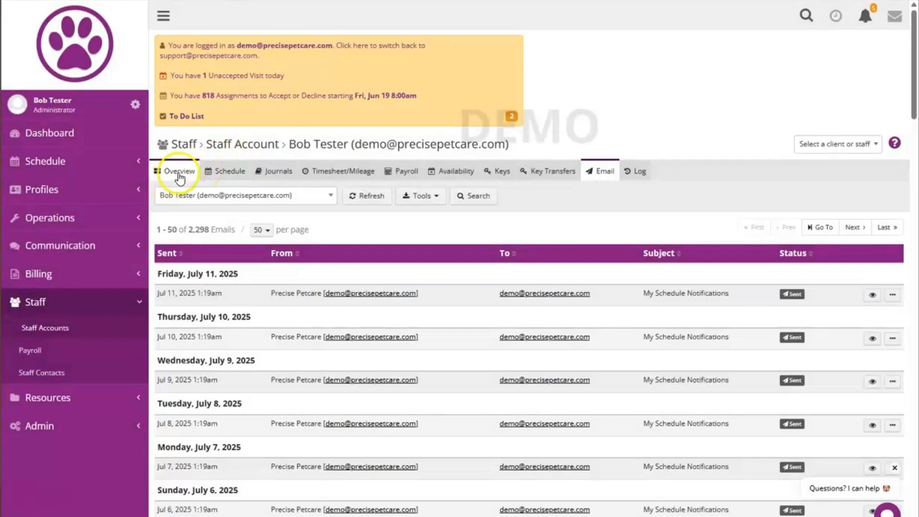
# Return to the staff member's overview and examine the account details, master schedule and e-mail log.
pyautogui.click(178, 173)
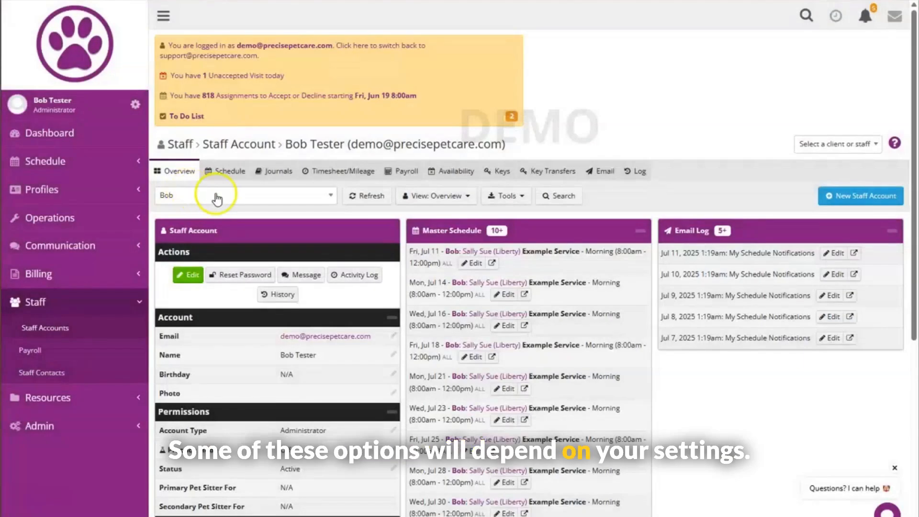
pyautogui.scroll(-1, 433, 142)
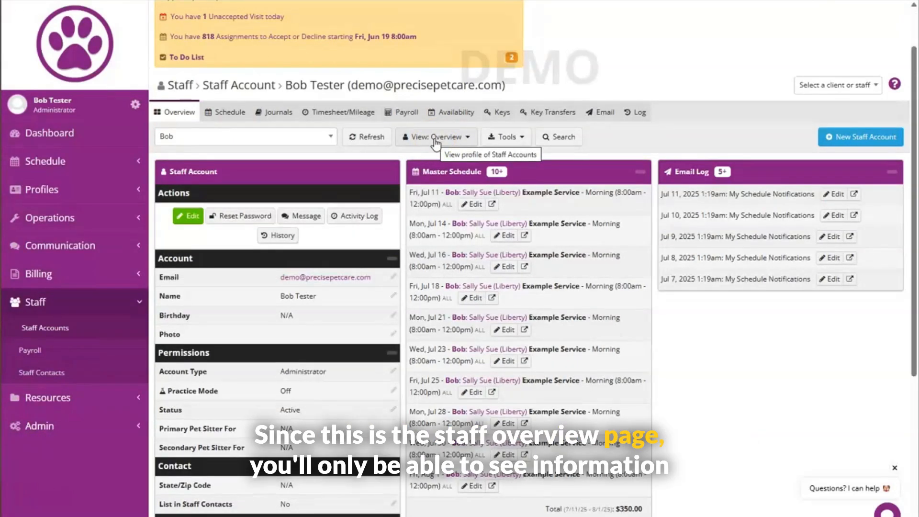
pyautogui.scroll(-4, 359, 232)
pyautogui.scroll(2, 357, 231)
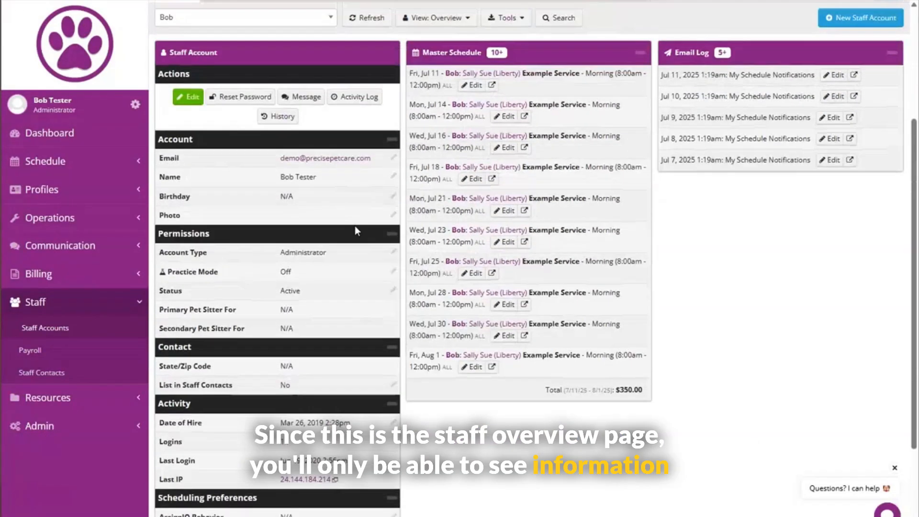
pyautogui.scroll(2, 421, 260)
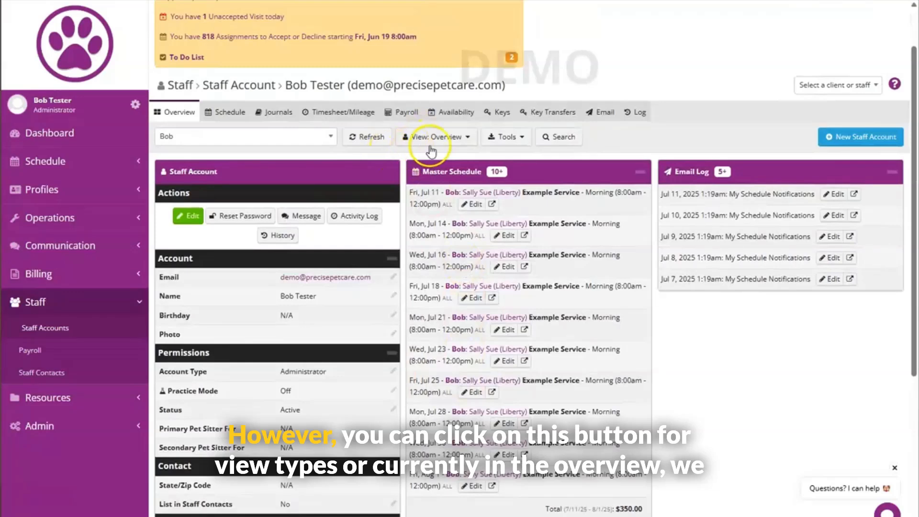
# View the staff birthdays calendar for August 2025, and switch the staff accounts to the Table view.
pyautogui.click(460, 139)
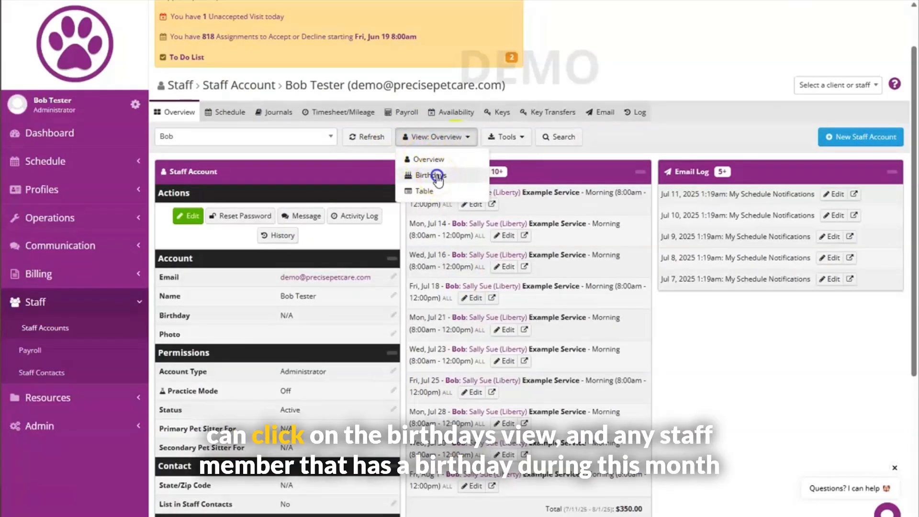
pyautogui.click(435, 178)
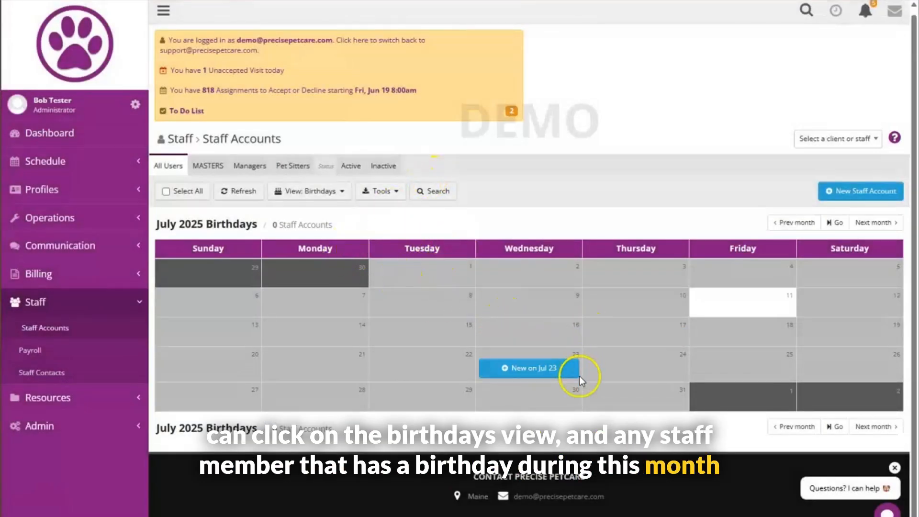
pyautogui.click(871, 228)
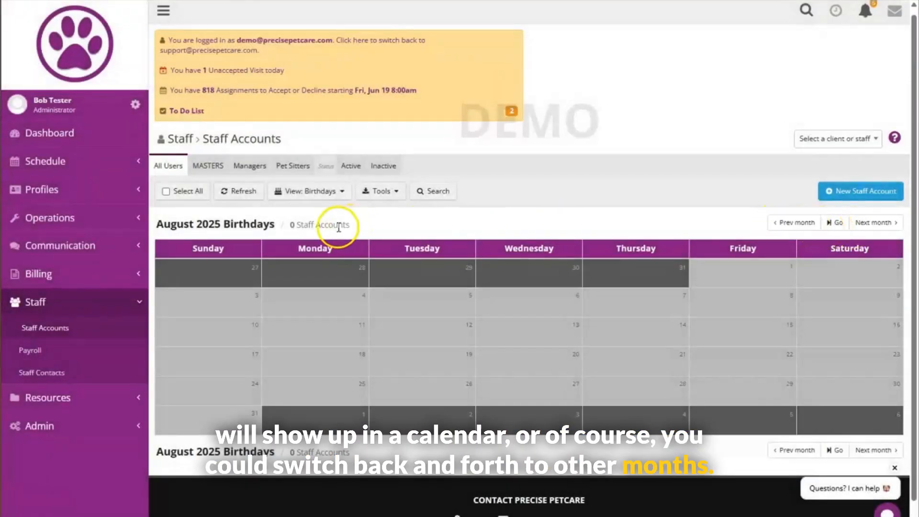
pyautogui.click(320, 196)
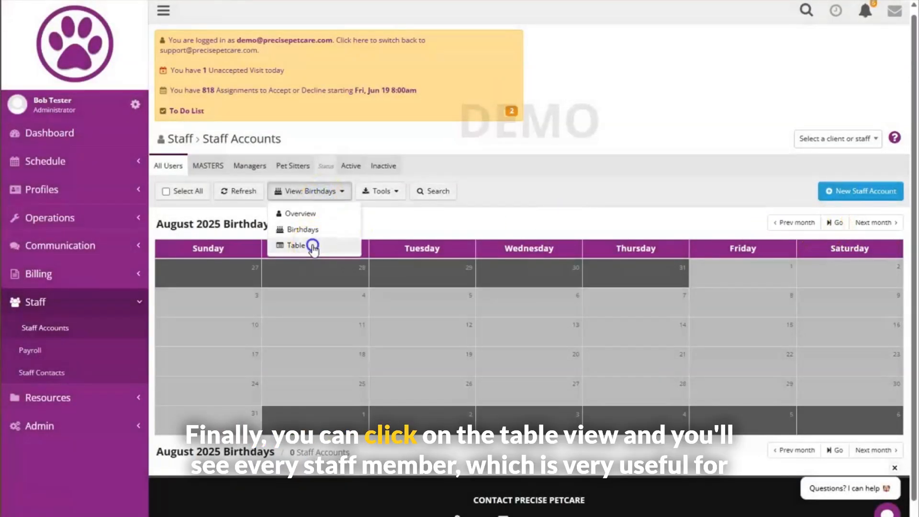
pyautogui.click(309, 245)
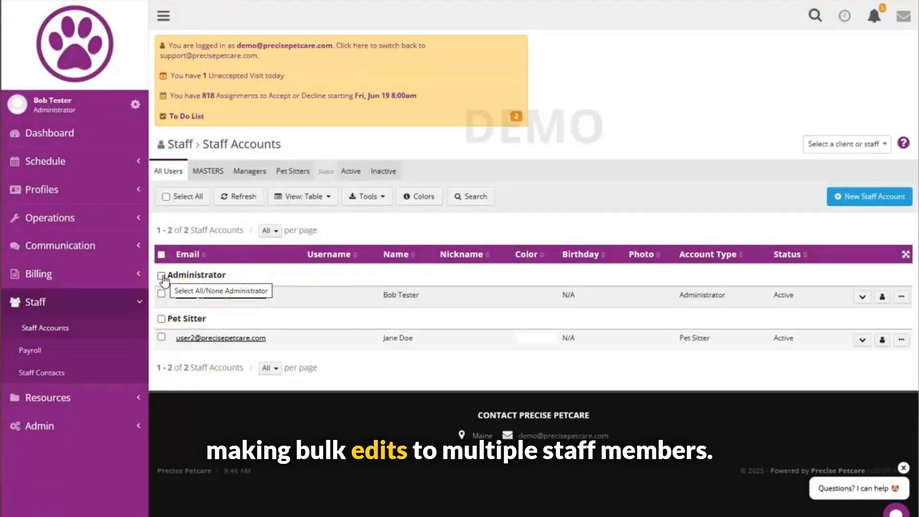
# Select the staff accounts by account type, first the Administrator group and then the Pet Sitter group, clearing each selection.
pyautogui.click(162, 276)
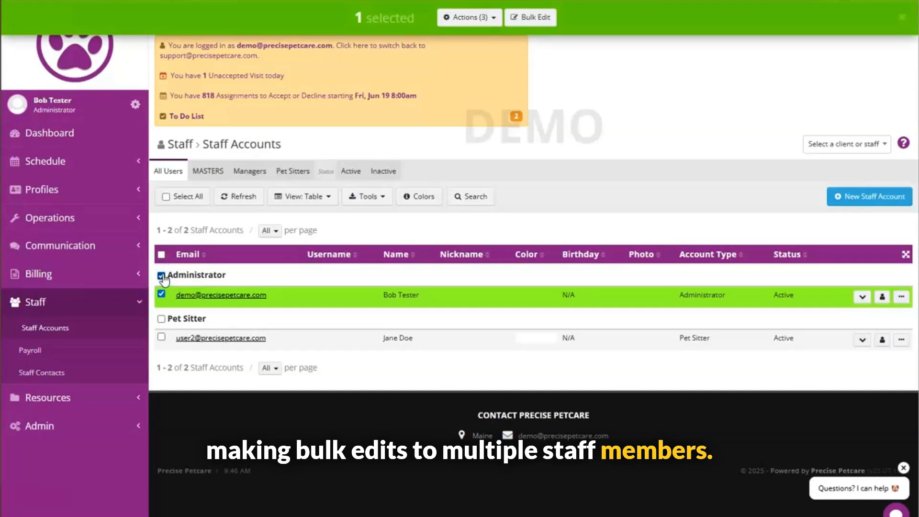
pyautogui.click(162, 294)
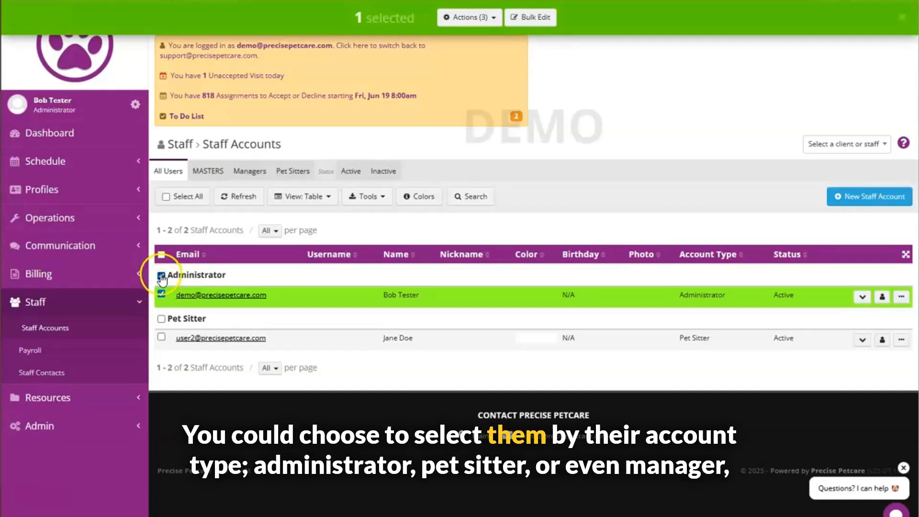
pyautogui.click(161, 276)
pyautogui.click(161, 276)
pyautogui.click(162, 276)
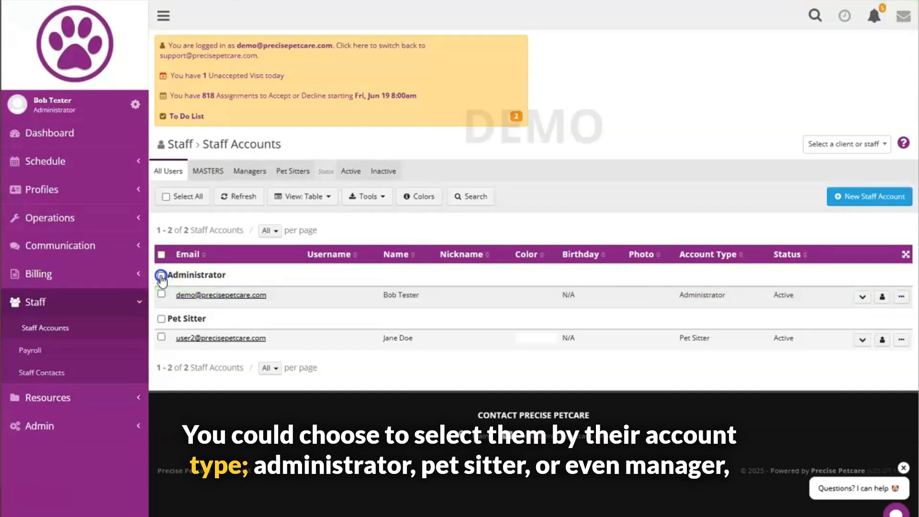
pyautogui.click(162, 318)
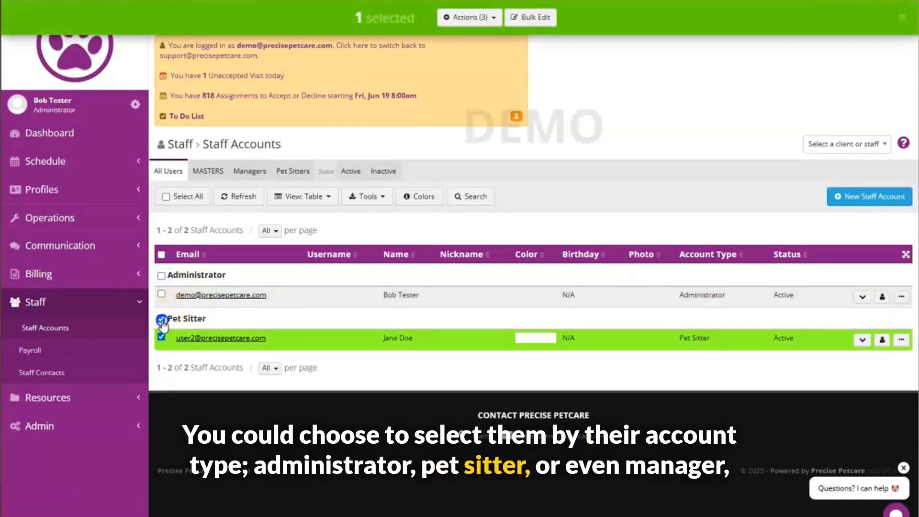
pyautogui.click(162, 319)
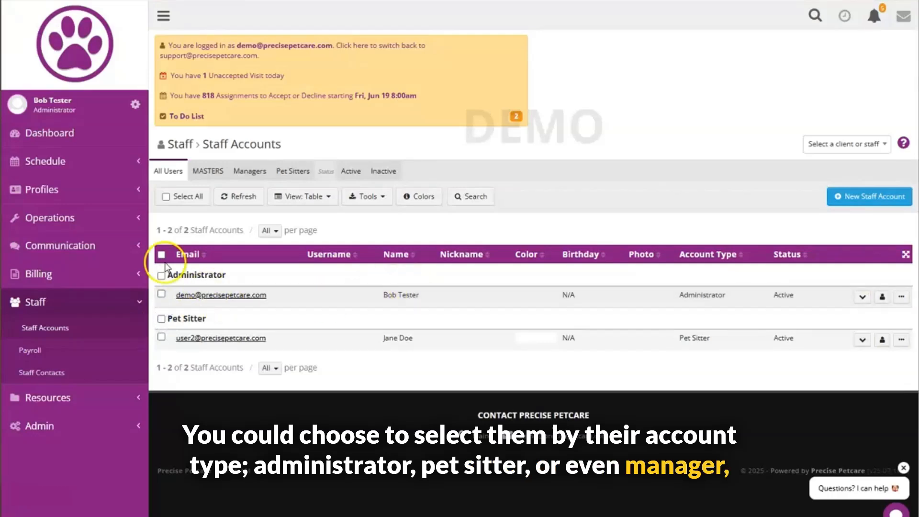
# Select all staff accounts, check the available actions and view the Bulk Edit form, closing it without changes.
pyautogui.click(161, 254)
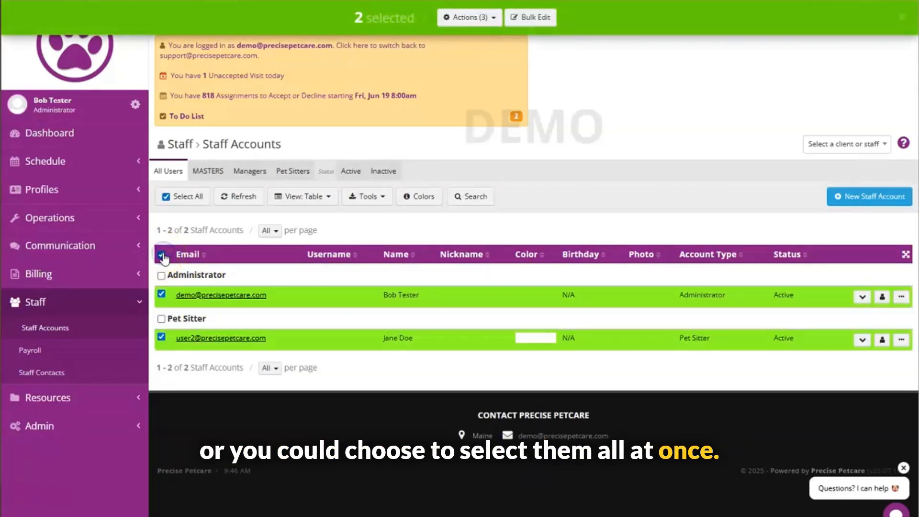
pyautogui.click(478, 19)
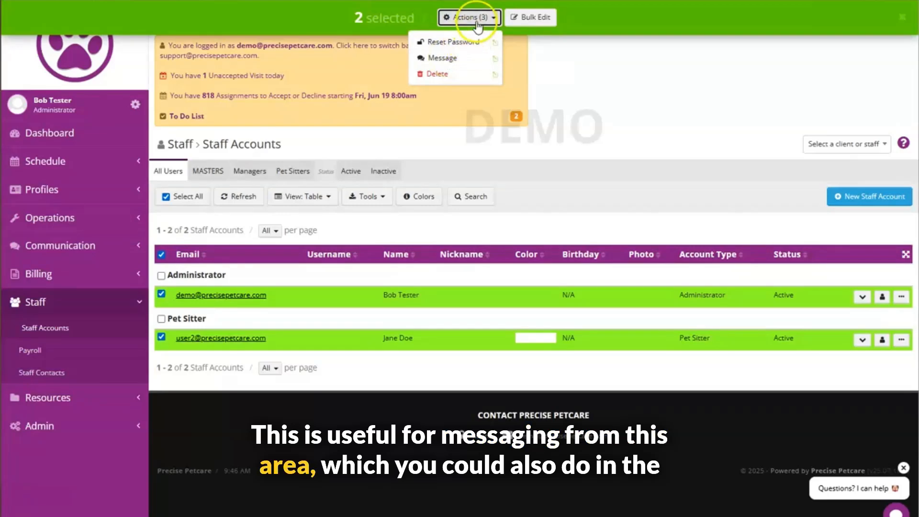
pyautogui.click(108, 245)
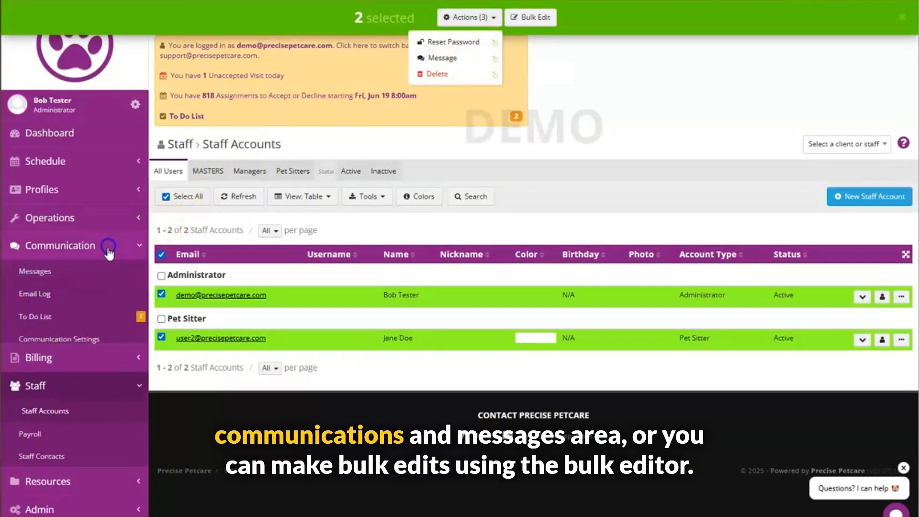
pyautogui.click(470, 17)
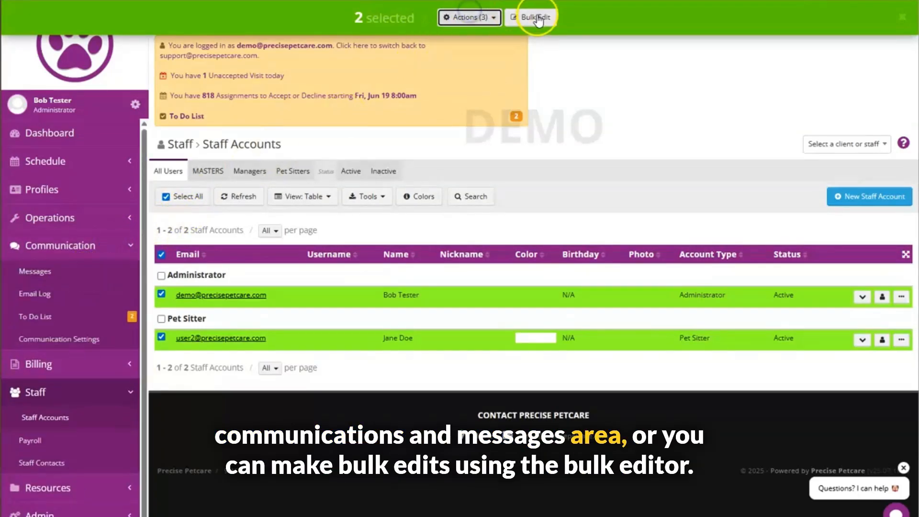
pyautogui.click(489, 19)
pyautogui.click(528, 16)
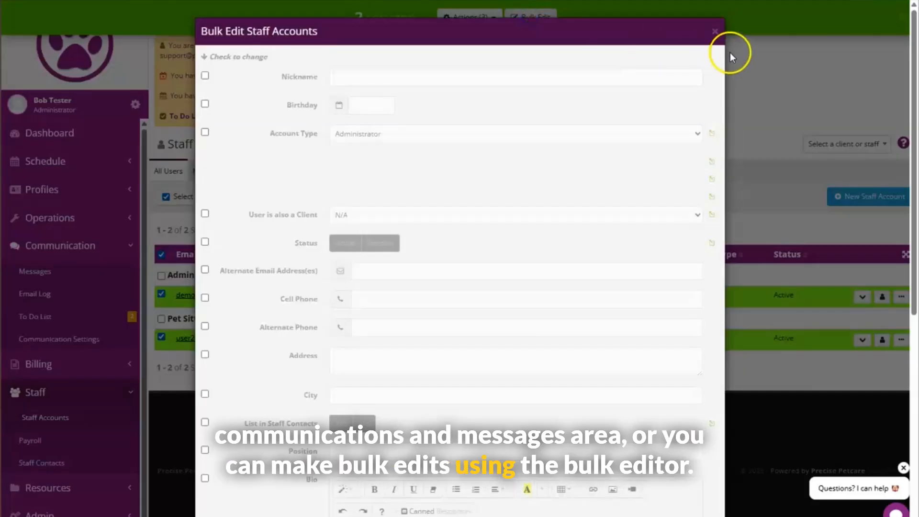
pyautogui.click(715, 32)
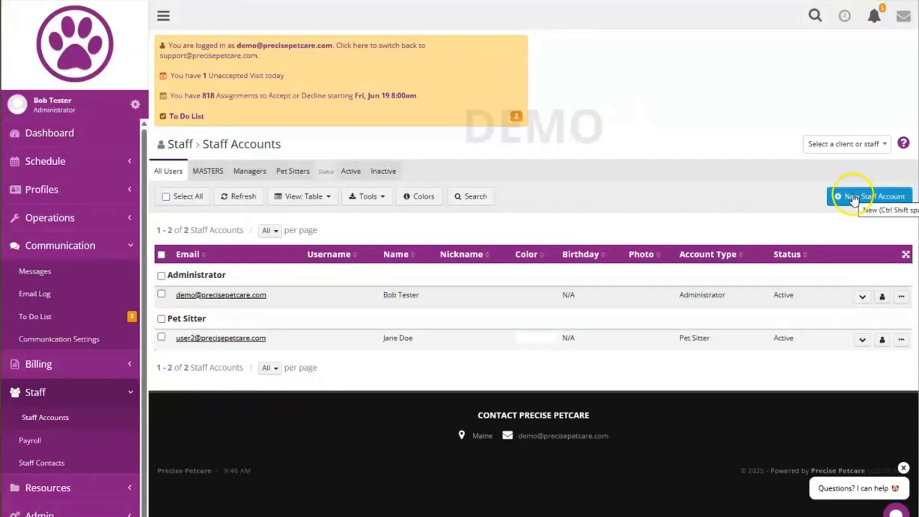
# Start a new staff account with a randomly generated password and enter the person's e-mail, first and last name, and nickname.
pyautogui.click(880, 209)
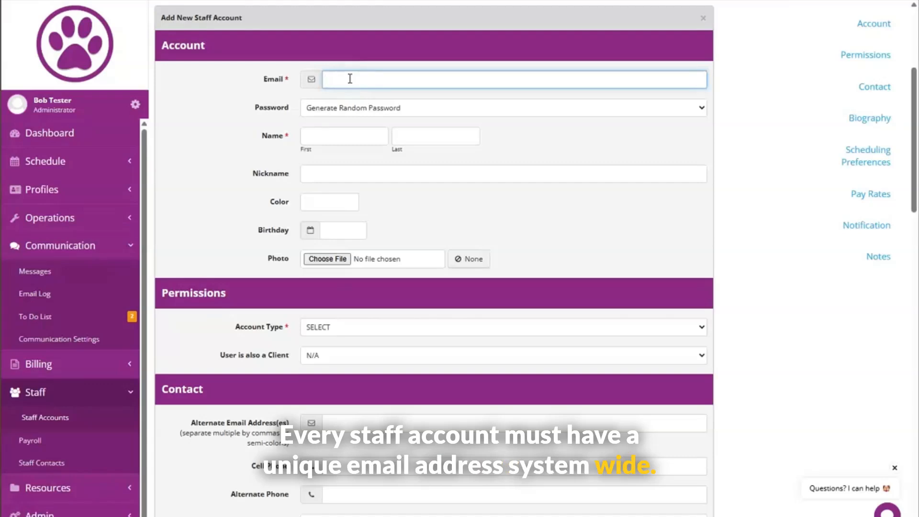
pyautogui.hotkey('ctrl', 'v')
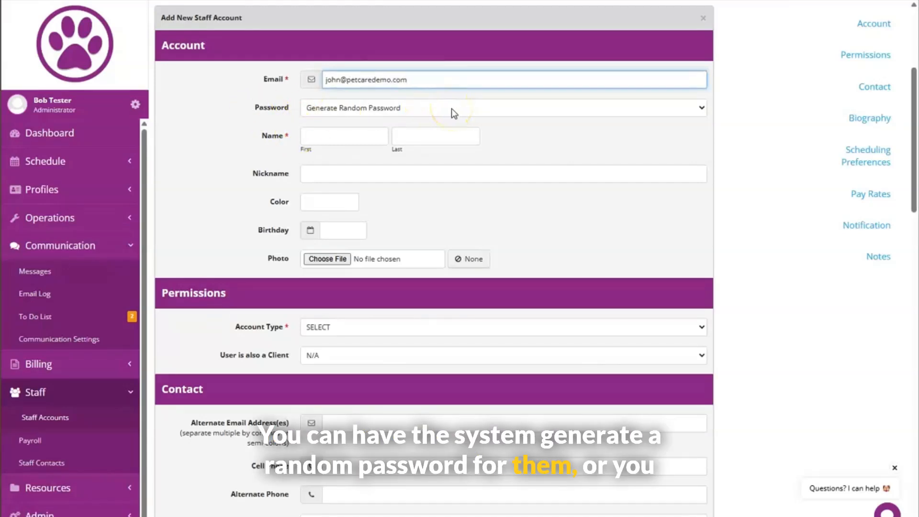
pyautogui.click(701, 110)
pyautogui.click(333, 176)
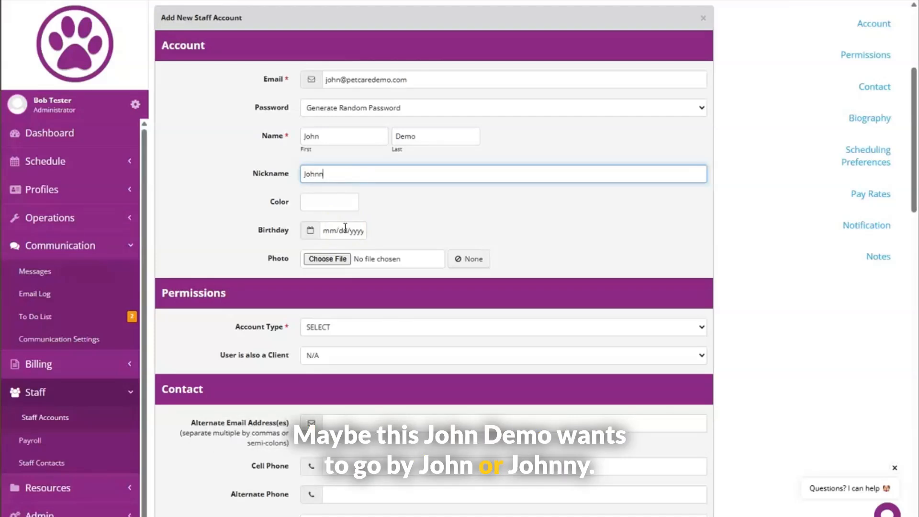
# Enter the new staff member's birthday, leaving the color blank, and go to the photo file selection.
pyautogui.click(323, 204)
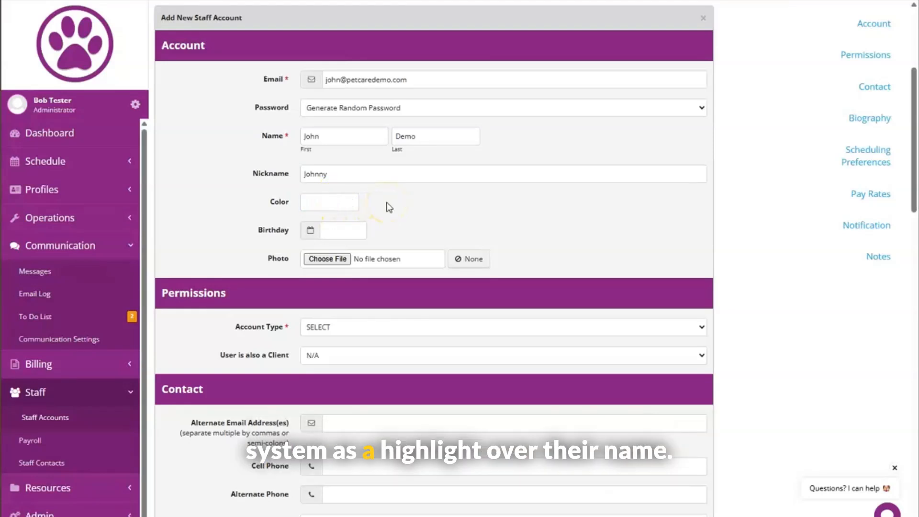
pyautogui.click(337, 234)
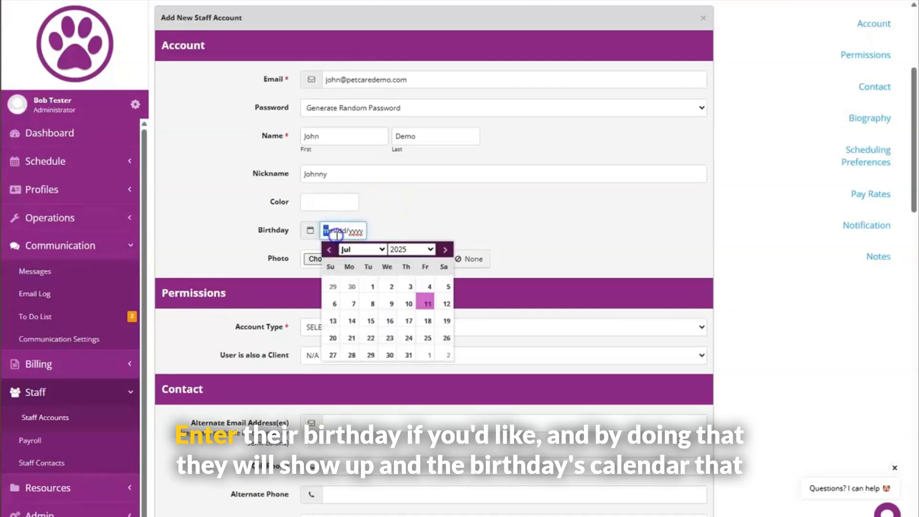
pyautogui.click(429, 315)
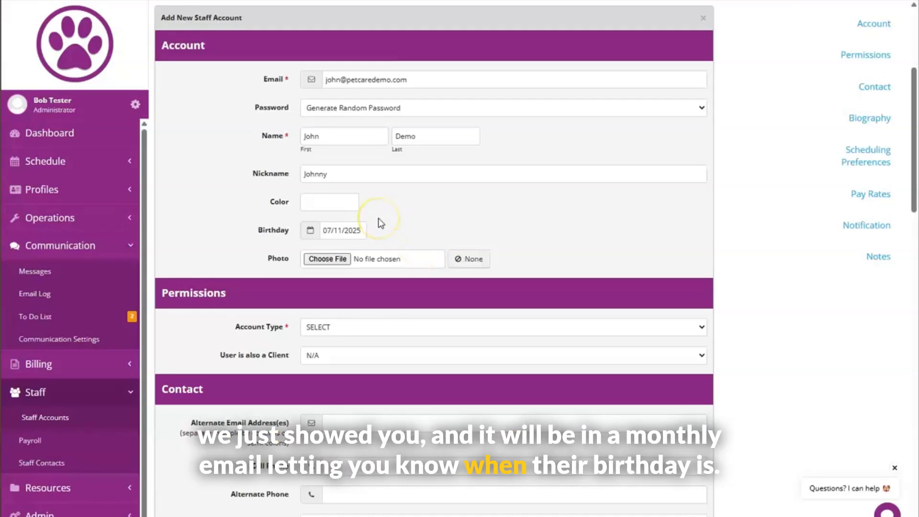
pyautogui.click(365, 261)
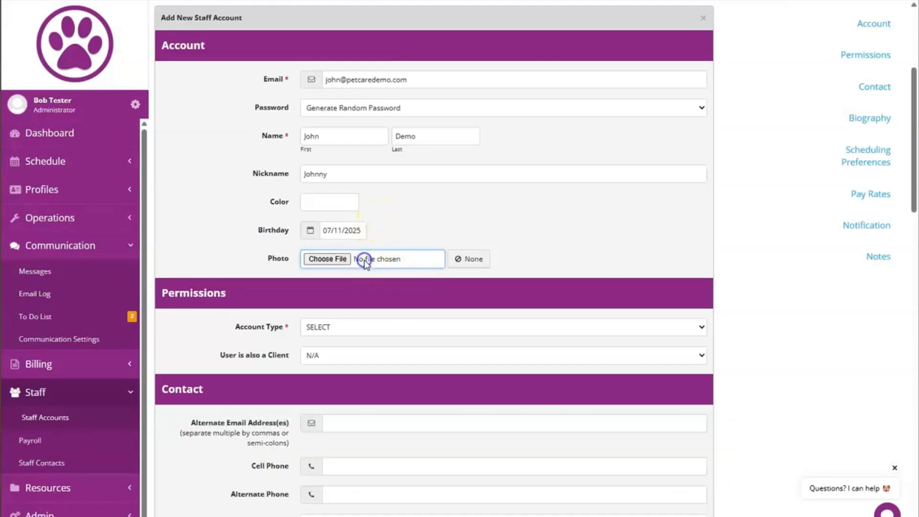
# Leave the photo empty and set the new staff member's account type to Manager.
pyautogui.click(620, 236)
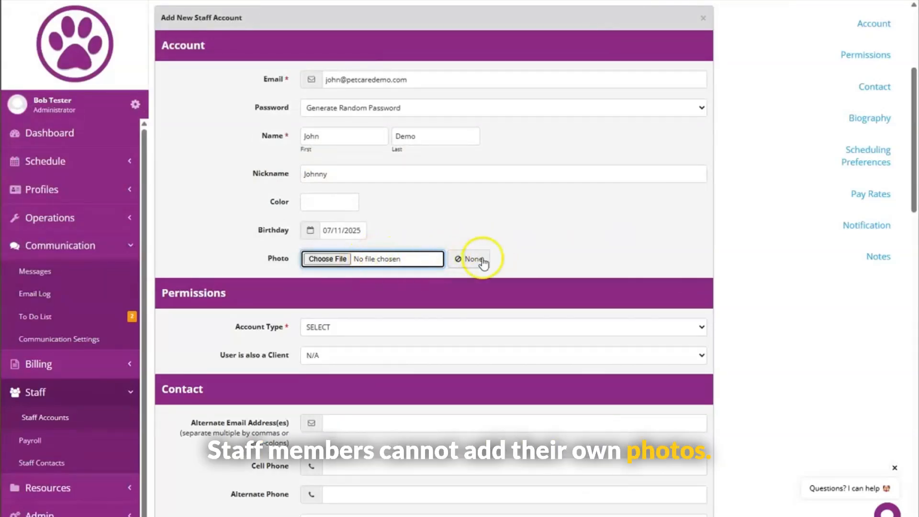
pyautogui.scroll(-1, 542, 259)
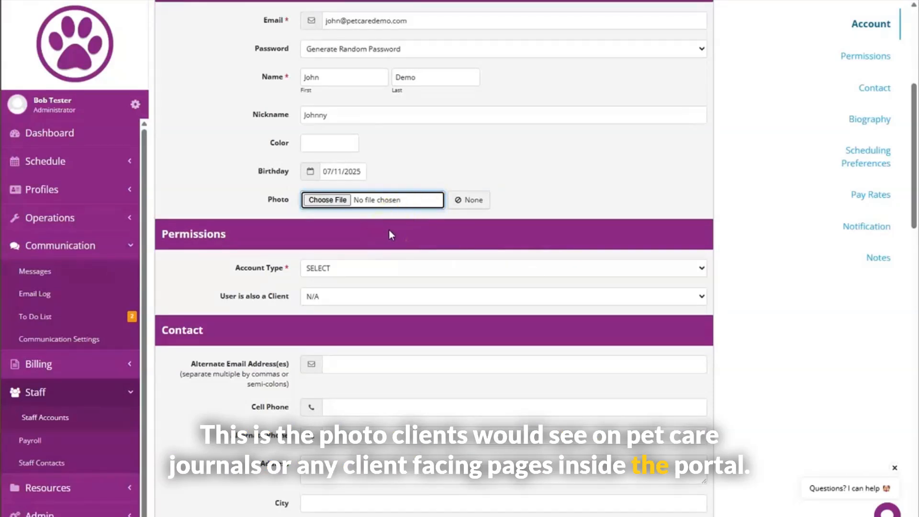
pyautogui.click(268, 274)
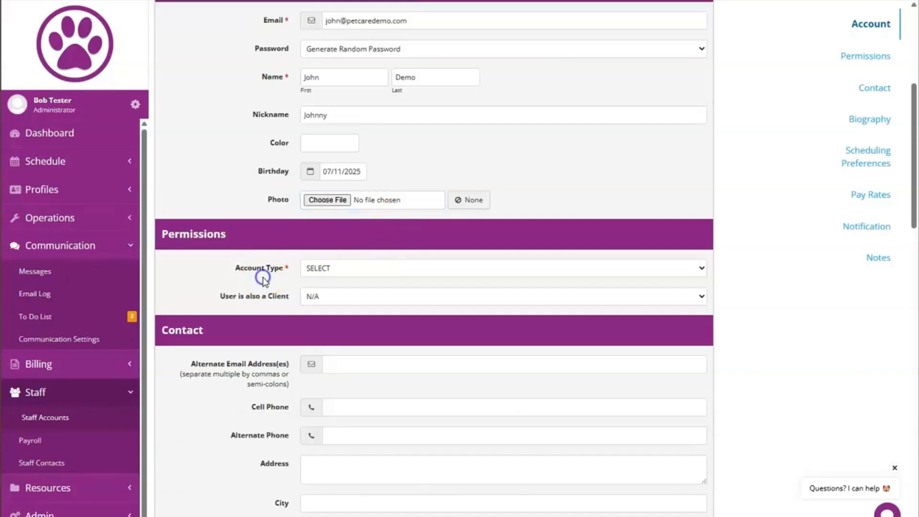
pyautogui.click(322, 269)
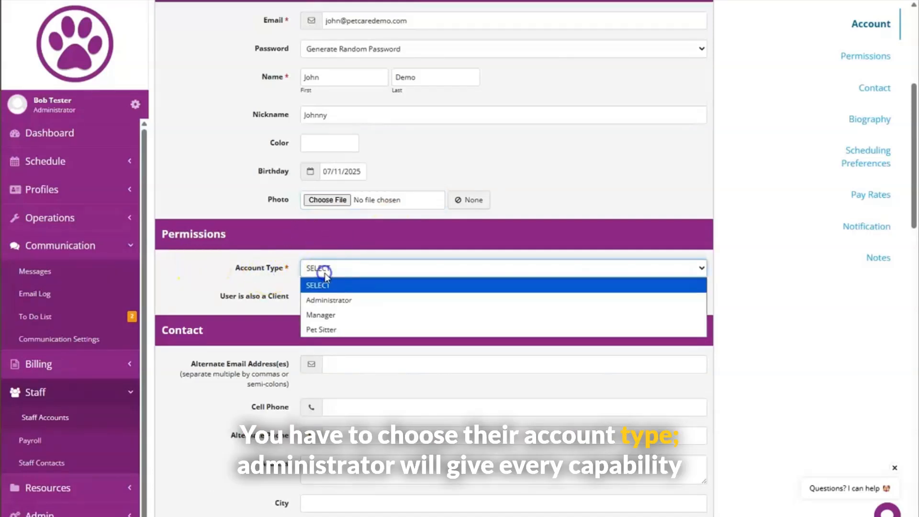
pyautogui.click(378, 314)
# Review the manager's page and territory permissions and switch Financials to Hidden and back to Visible.
pyautogui.scroll(-3, 382, 319)
pyautogui.scroll(-2, 383, 320)
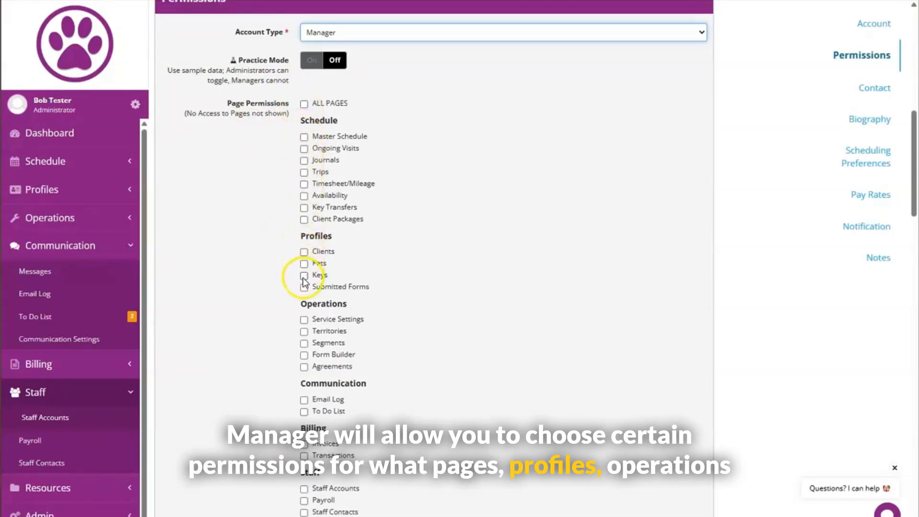
pyautogui.scroll(-2, 303, 282)
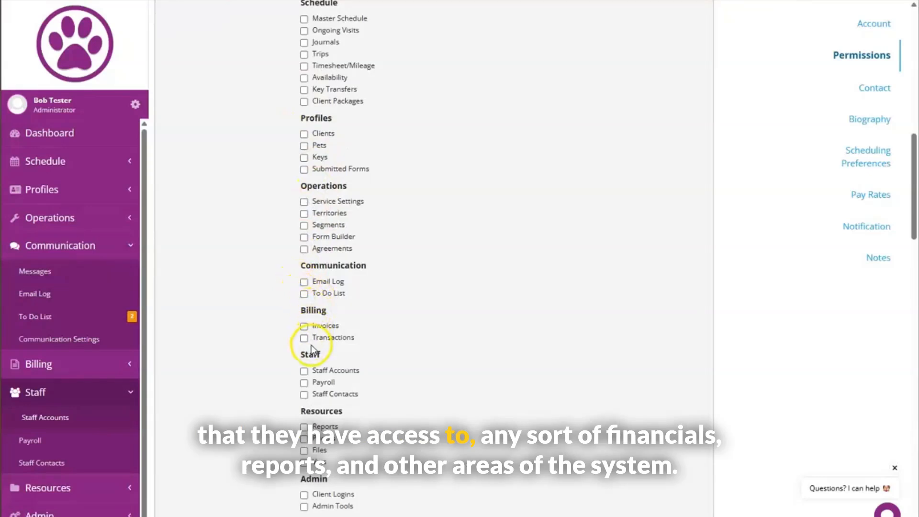
pyautogui.scroll(-2, 307, 428)
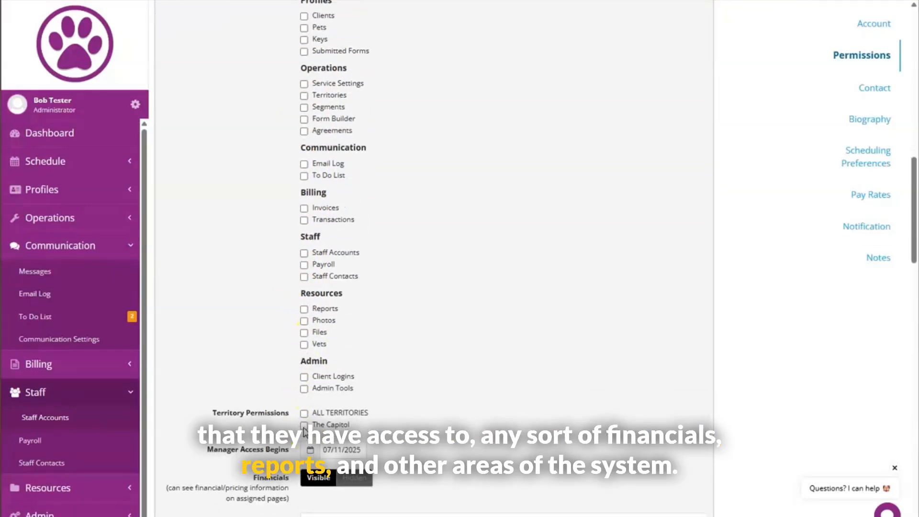
pyautogui.scroll(2, 389, 410)
pyautogui.scroll(-4, 389, 410)
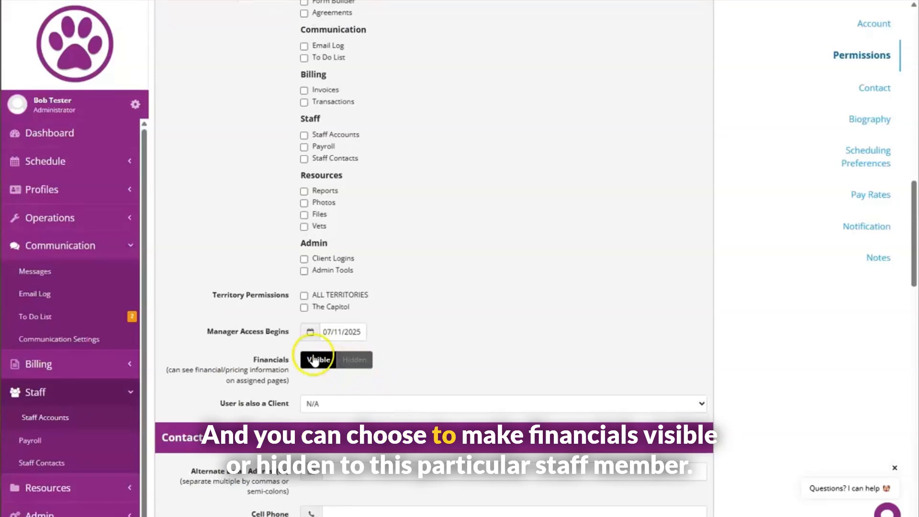
pyautogui.click(341, 361)
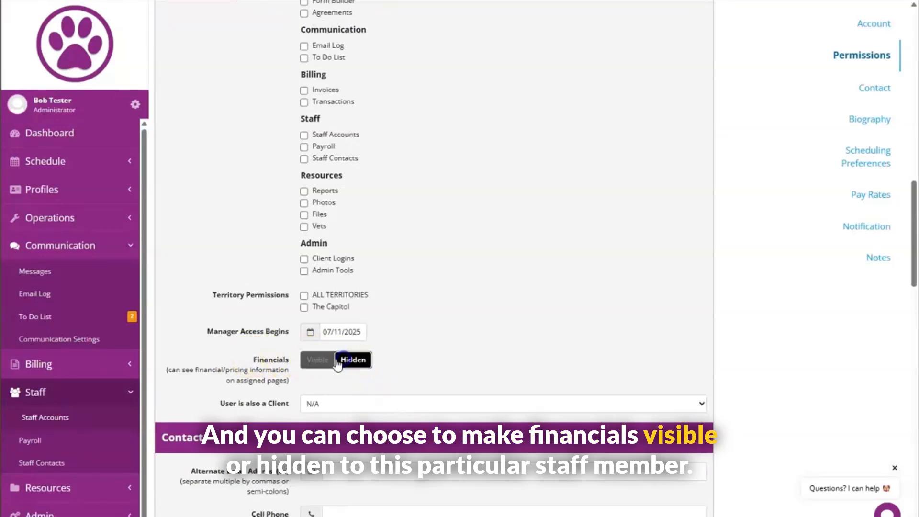
pyautogui.click(320, 364)
# Change the new staff member's account type to Pet Sitter.
pyautogui.scroll(3, 420, 365)
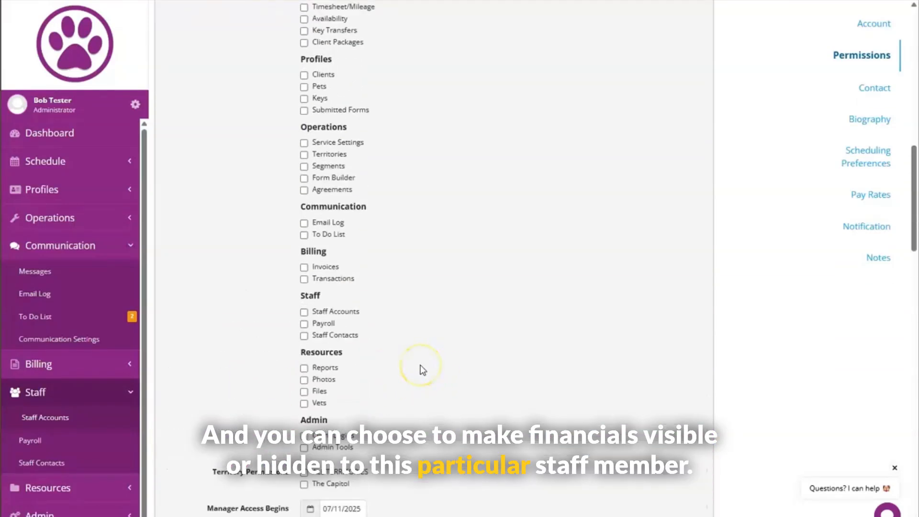
pyautogui.click(355, 268)
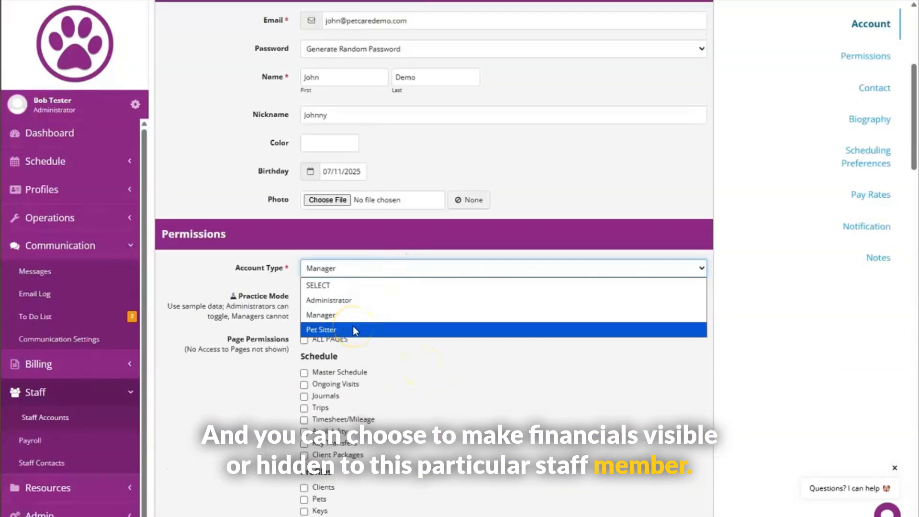
pyautogui.click(354, 330)
# Grant the manager account access to the Invoices and Transactions billing pages, and check its Reports permission and Financials setting.
pyautogui.scroll(-5, 388, 345)
pyautogui.scroll(1, 388, 346)
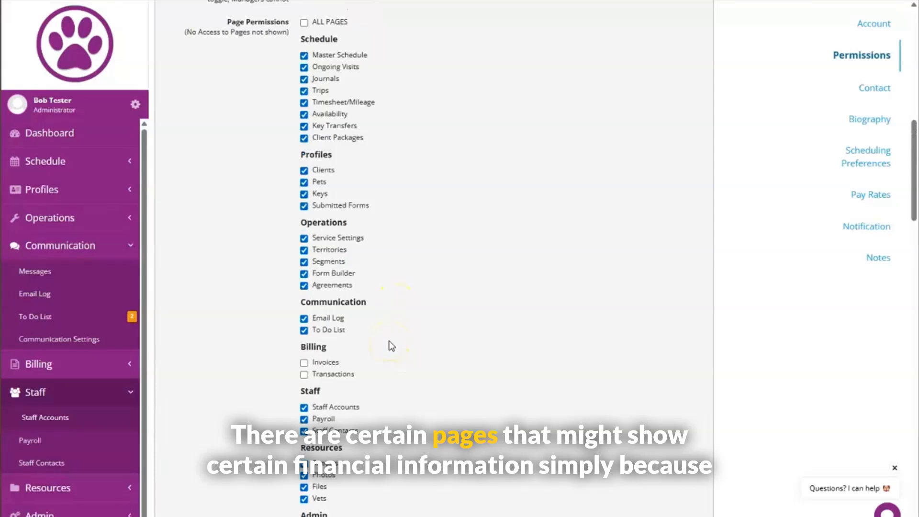
pyautogui.click(305, 363)
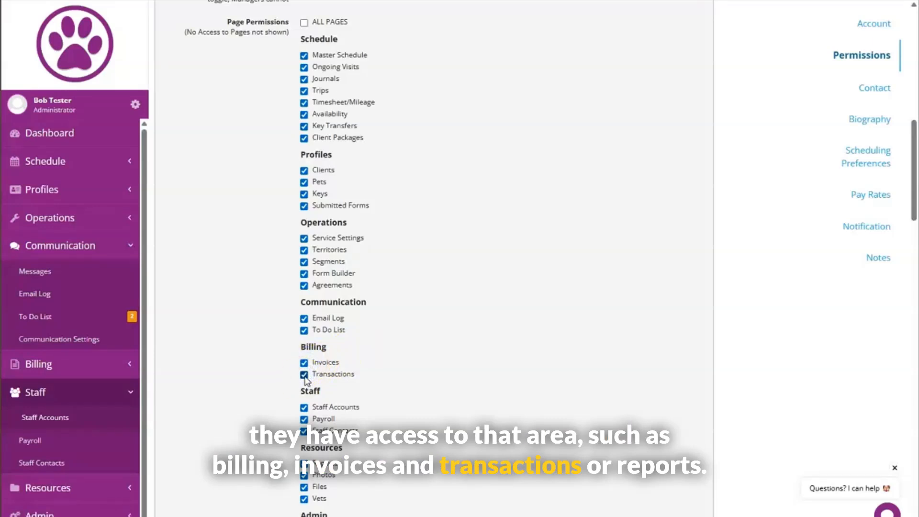
pyautogui.scroll(-2, 440, 377)
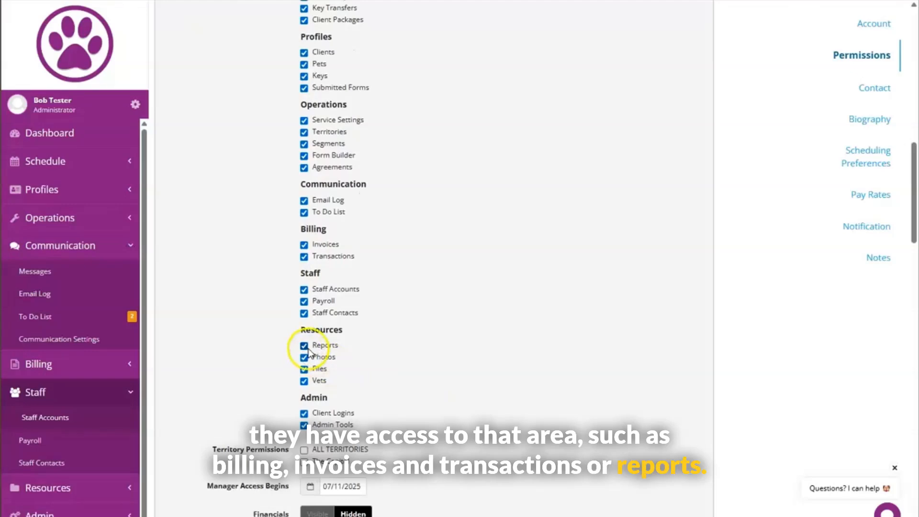
pyautogui.scroll(-4, 311, 445)
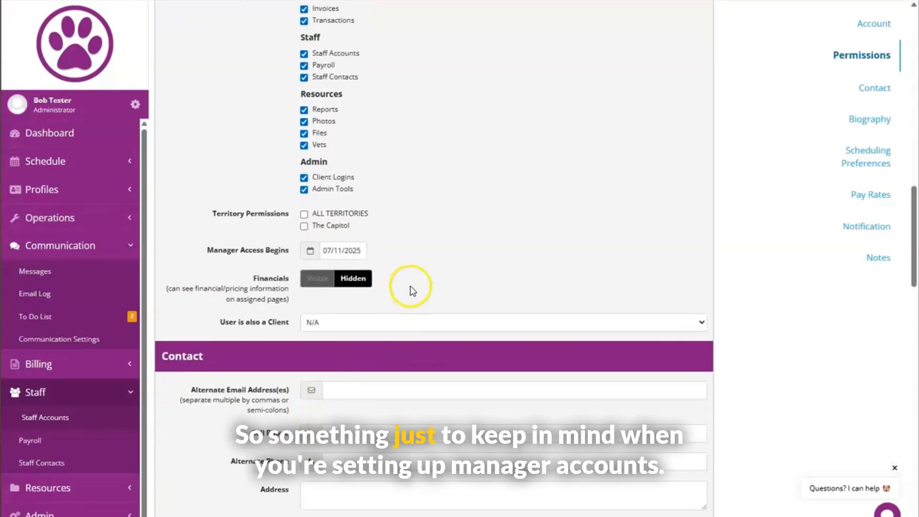
pyautogui.scroll(12, 393, 259)
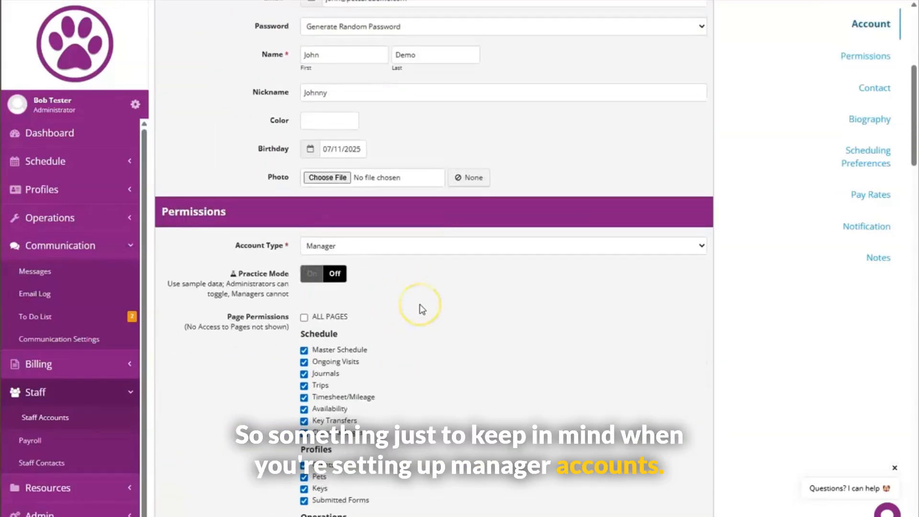
# Review the Pet Sitter's territory and Social Media Manager options, and check the client link choices, leaving User is also a Client at N/A.
pyautogui.scroll(-1, 420, 305)
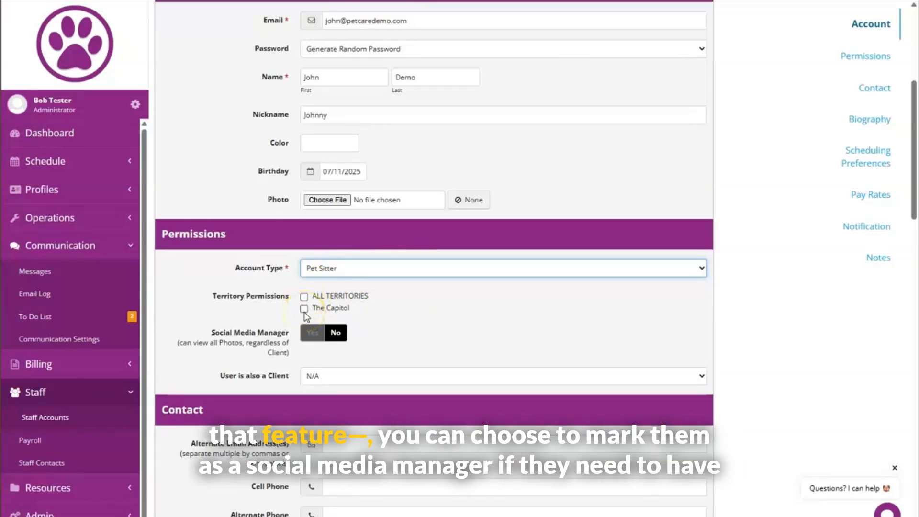
pyautogui.moveTo(201, 334); pyautogui.dragTo(285, 341)
pyautogui.click(268, 368)
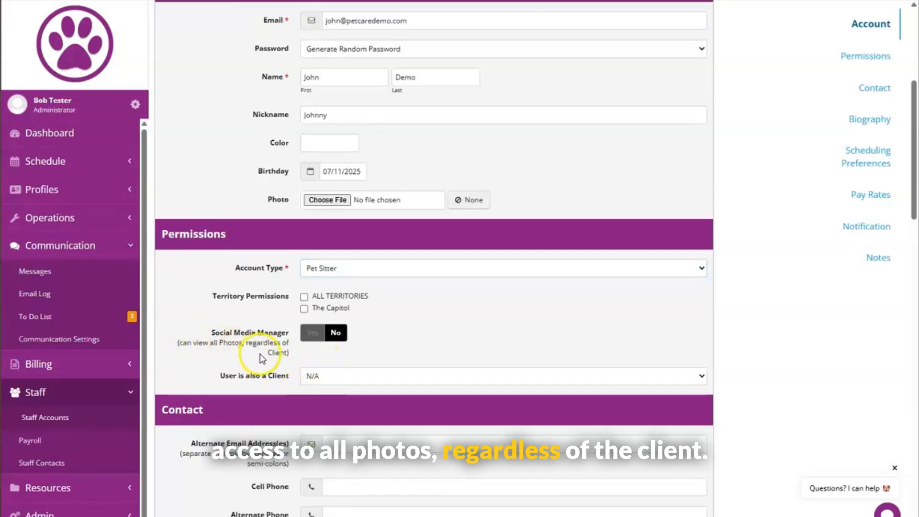
pyautogui.scroll(-1, 261, 367)
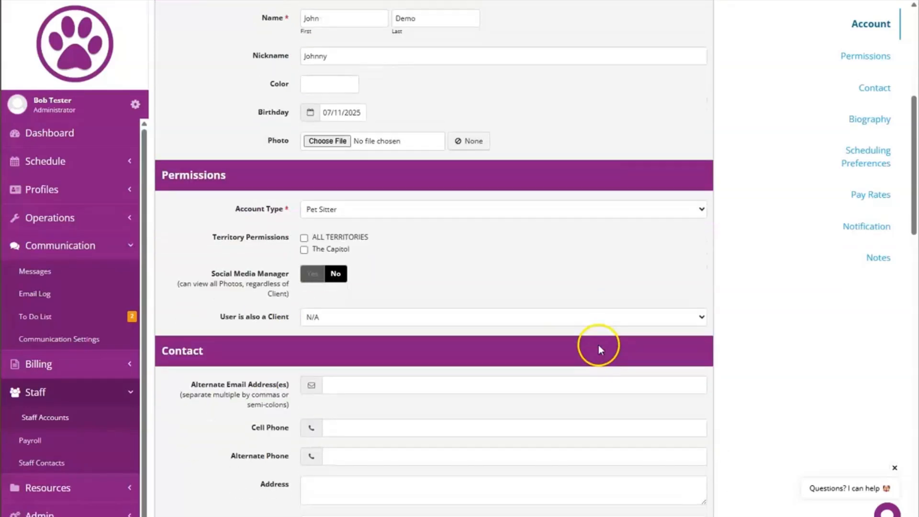
pyautogui.click(364, 318)
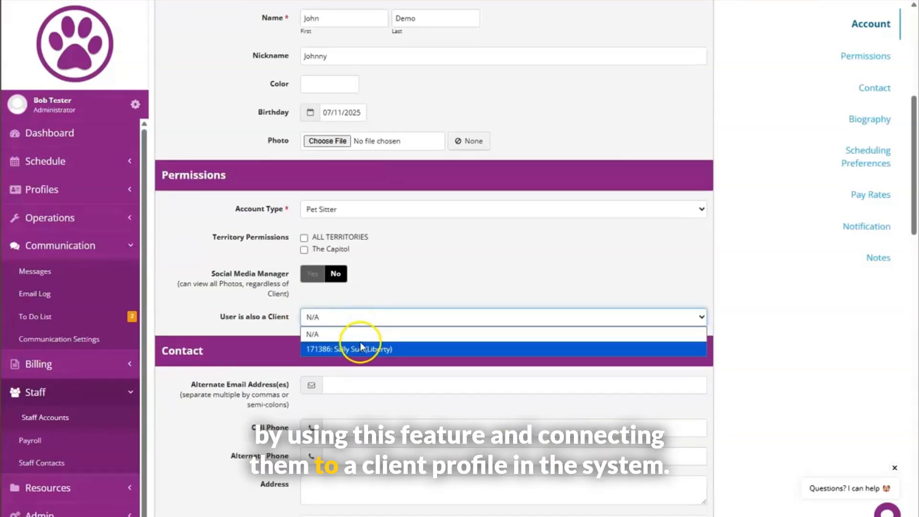
pyautogui.click(372, 317)
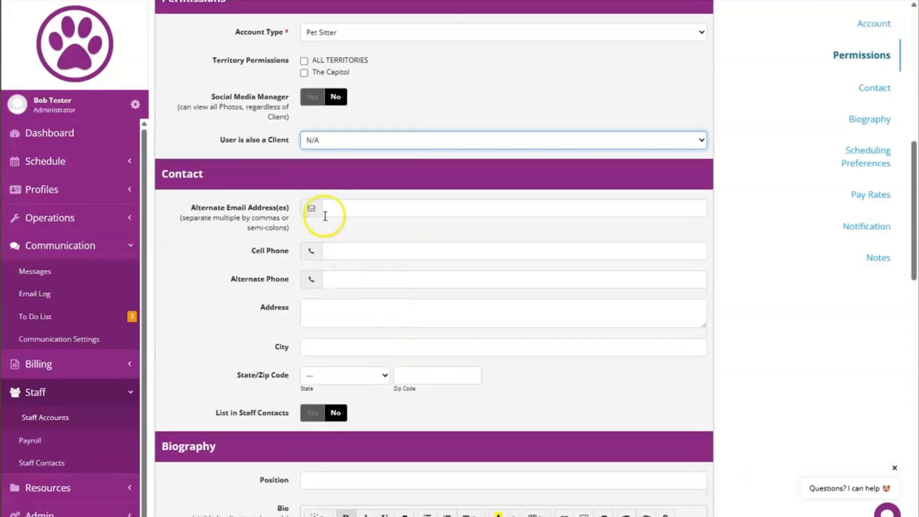
# Examine the contact fields, including alternate email addresses and cell phone, and the sections below, leaving them blank.
pyautogui.click(328, 209)
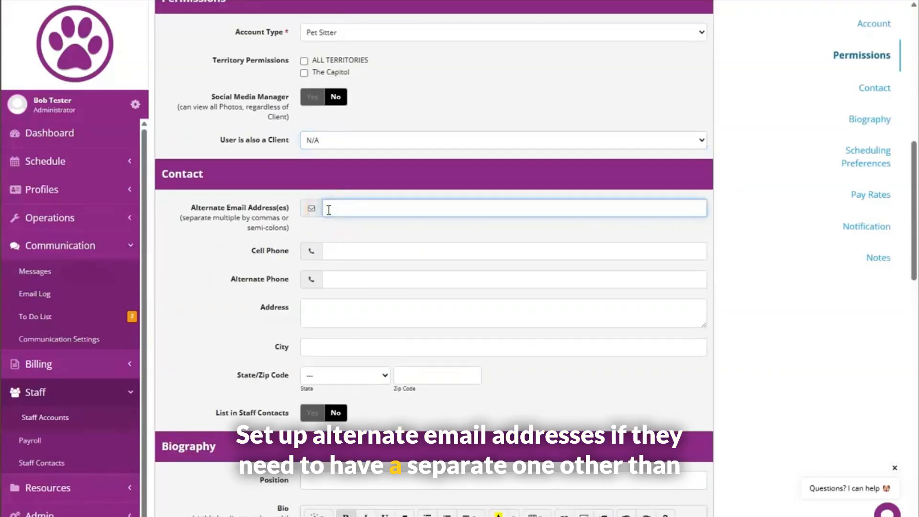
pyautogui.click(343, 251)
pyautogui.scroll(-4, 339, 315)
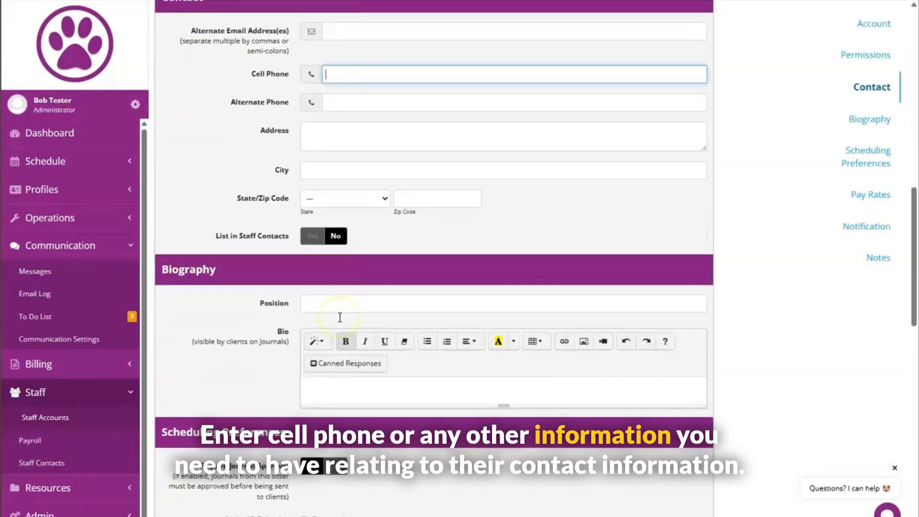
pyautogui.scroll(-3, 341, 319)
pyautogui.scroll(5, 335, 287)
pyautogui.scroll(-6, 281, 184)
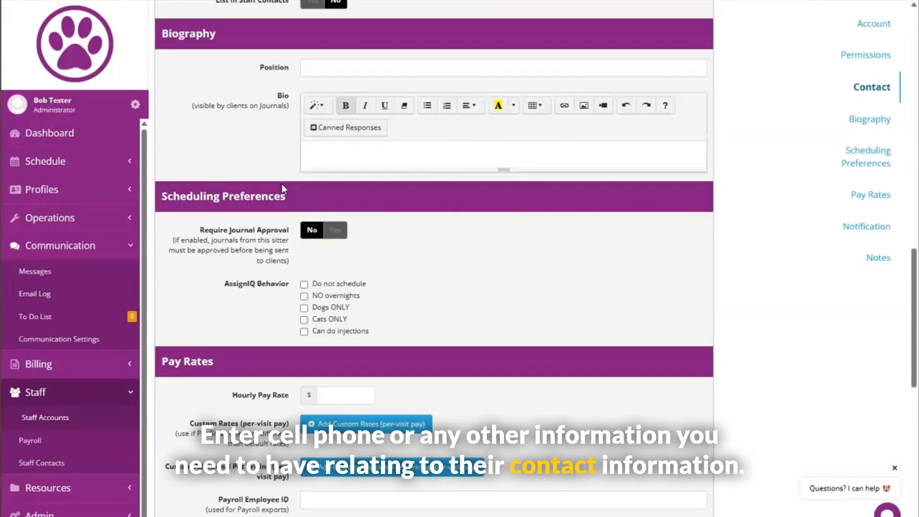
# Set List in Staff Contacts to Yes for the new staff member.
pyautogui.click(283, 192)
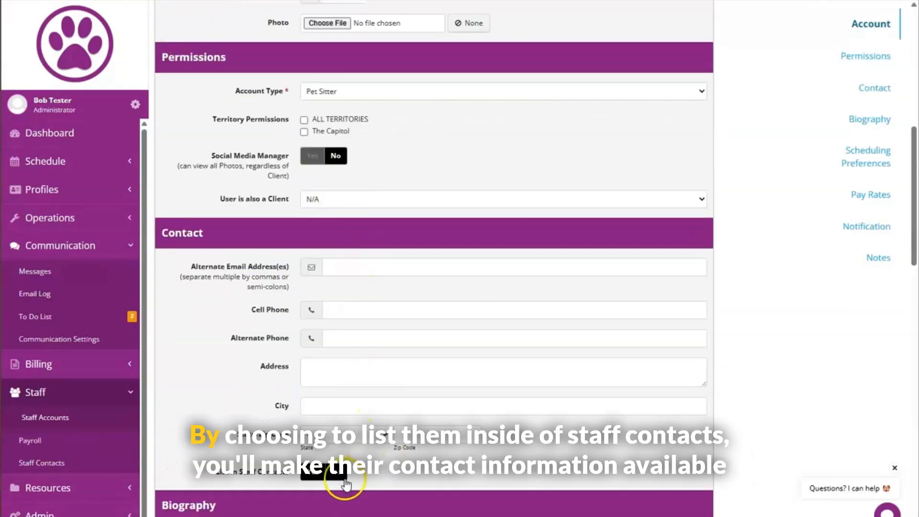
pyautogui.click(335, 480)
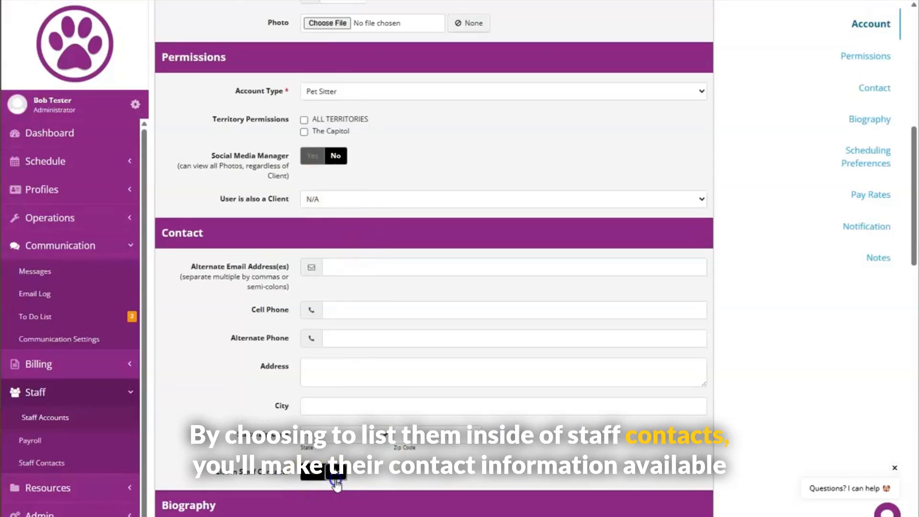
pyautogui.click(313, 474)
pyautogui.scroll(-1, 314, 473)
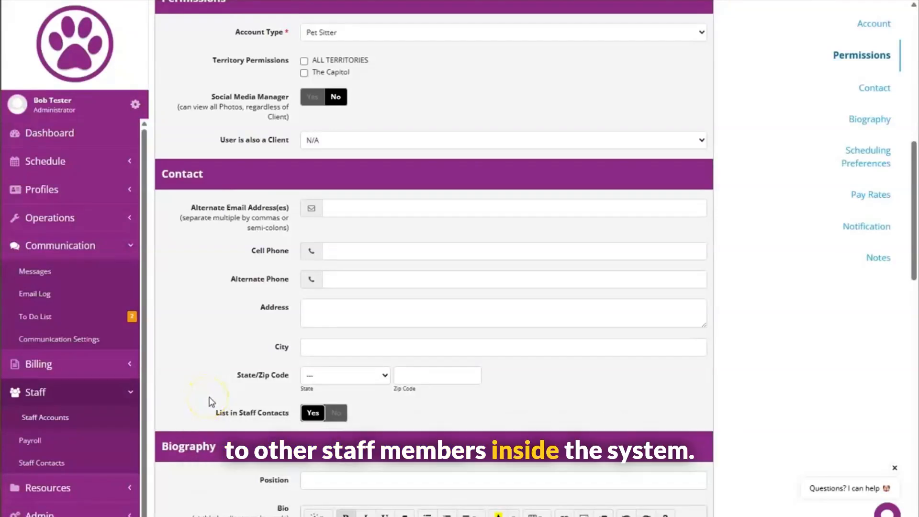
# Enter "Pet Sitting" as the position in the Biography section and enlarge the Bio text area.
pyautogui.scroll(-5, 211, 402)
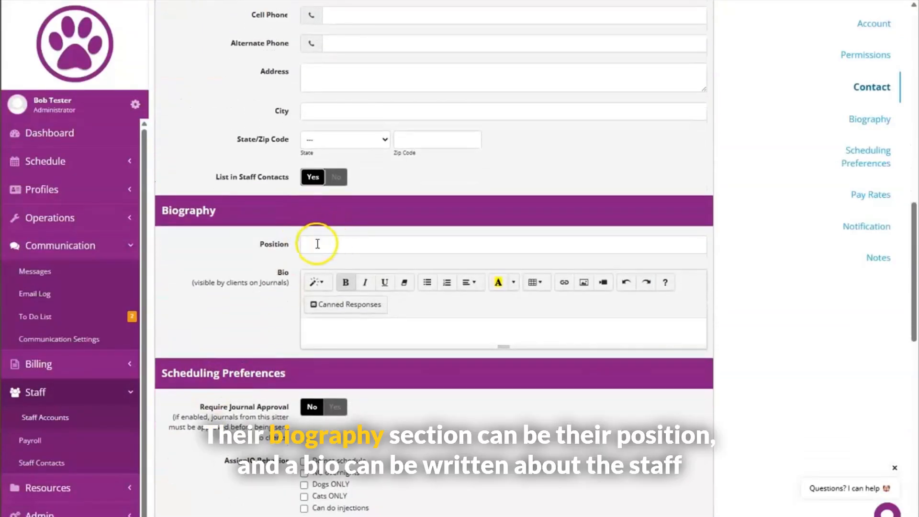
pyautogui.click(318, 243)
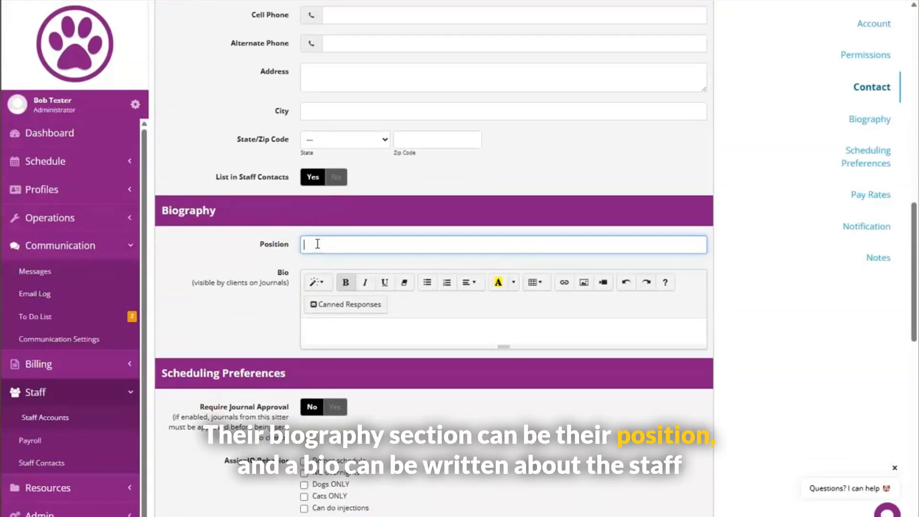
pyautogui.write('Pet Sitting')
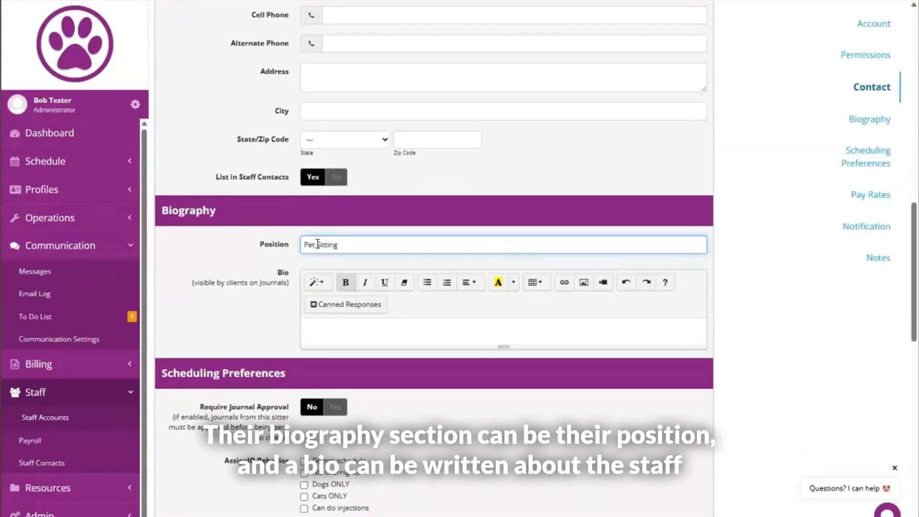
pyautogui.moveTo(505, 345); pyautogui.dragTo(505, 440)
pyautogui.click(503, 346)
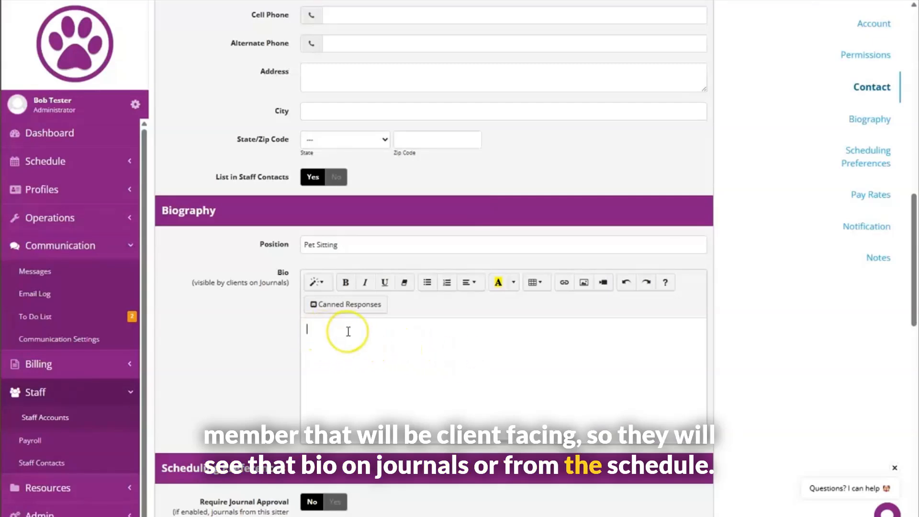
# Try Require Journal Approval at Yes, set it back to No, and go on to the Pay Rates section.
pyautogui.scroll(-6, 346, 330)
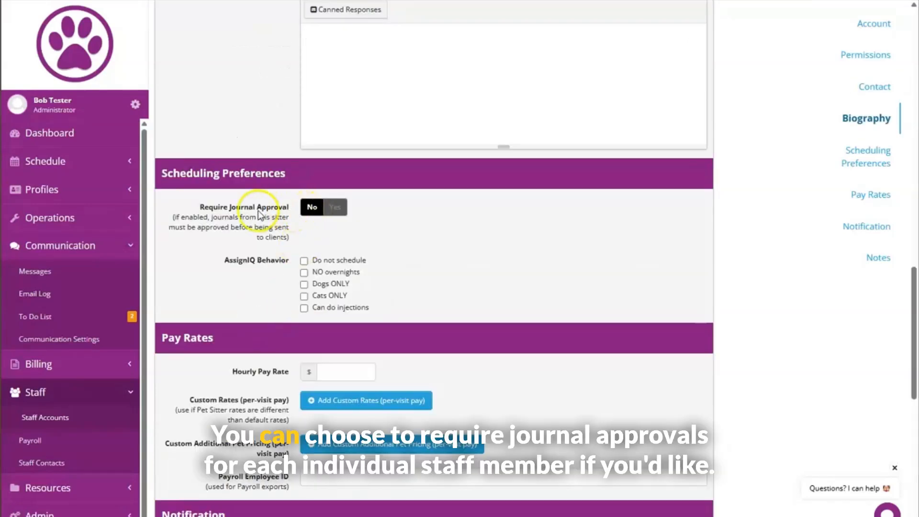
pyautogui.click(335, 209)
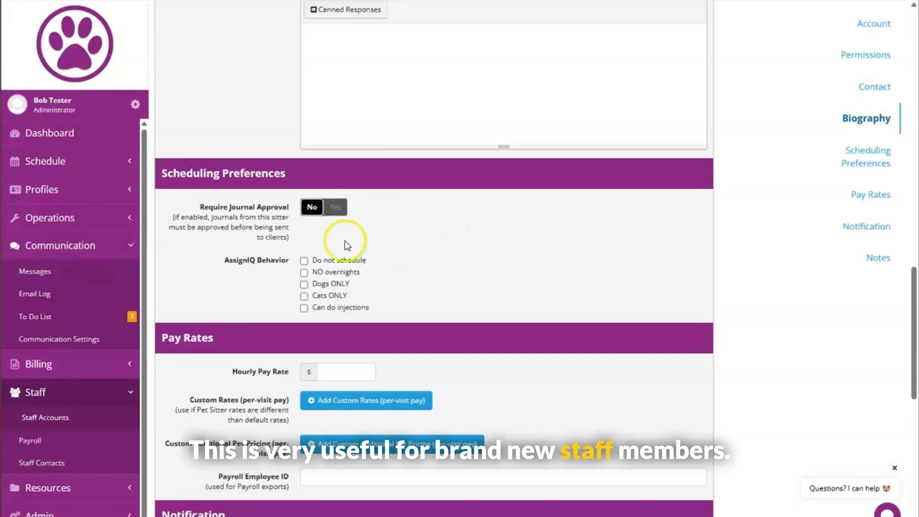
pyautogui.scroll(-2, 346, 243)
pyautogui.scroll(2, 345, 243)
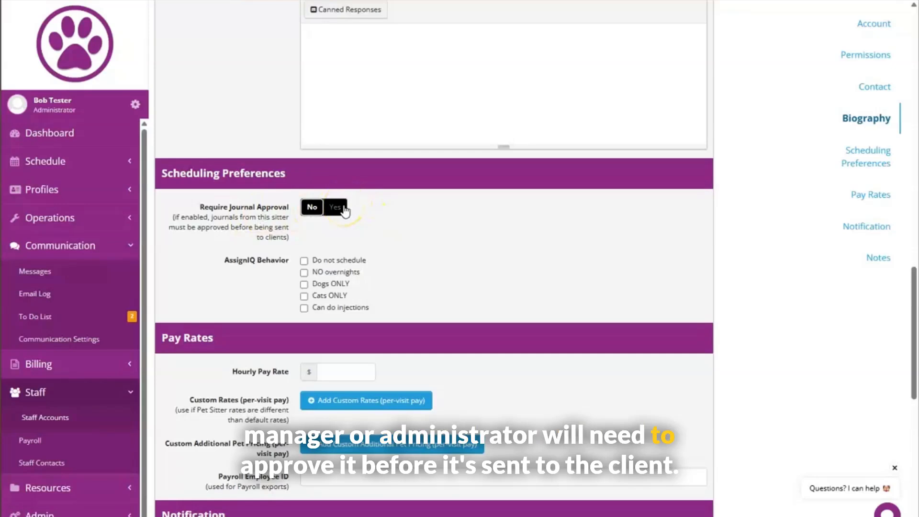
pyautogui.scroll(-3, 342, 205)
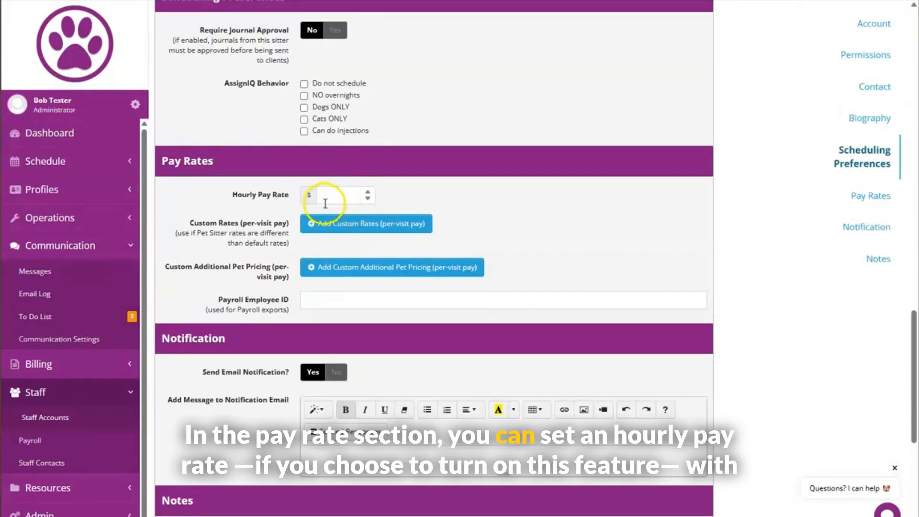
# Try an hourly pay rate of $15.00 for the new staff member.
pyautogui.click(336, 193)
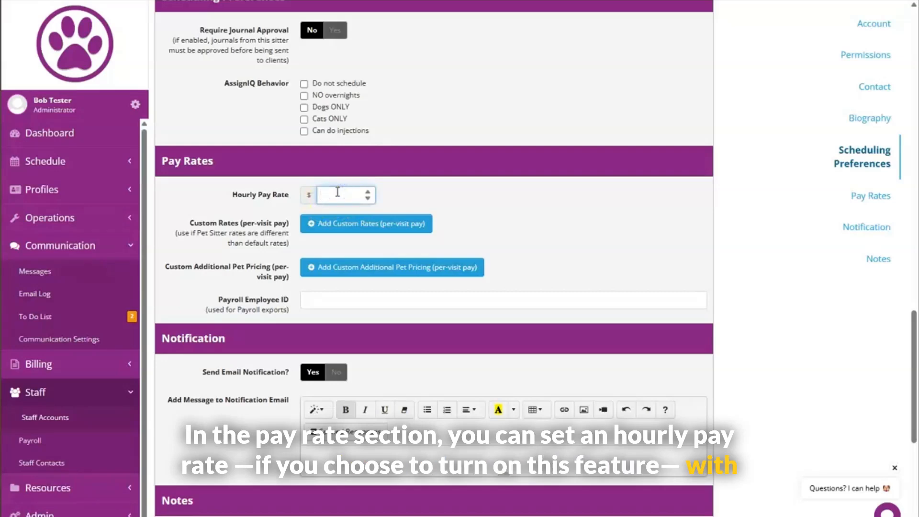
pyautogui.write('15')
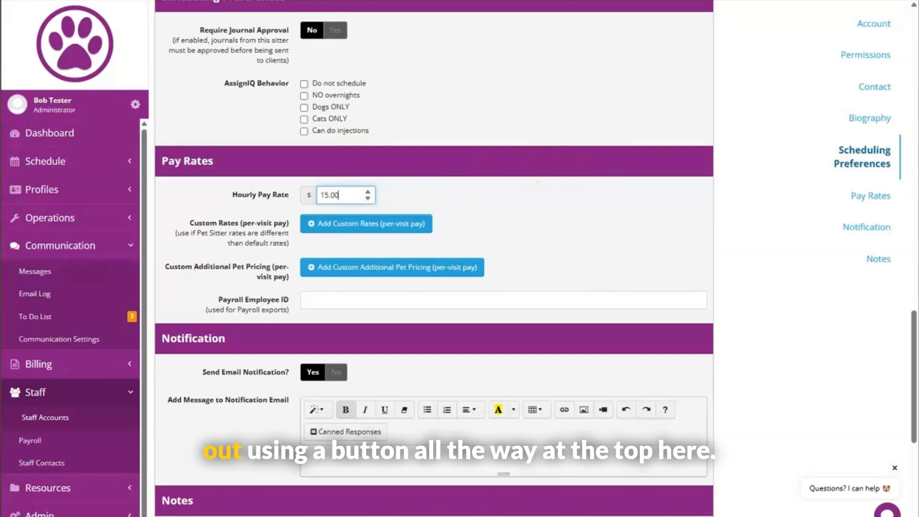
pyautogui.scroll(20, 893, 189)
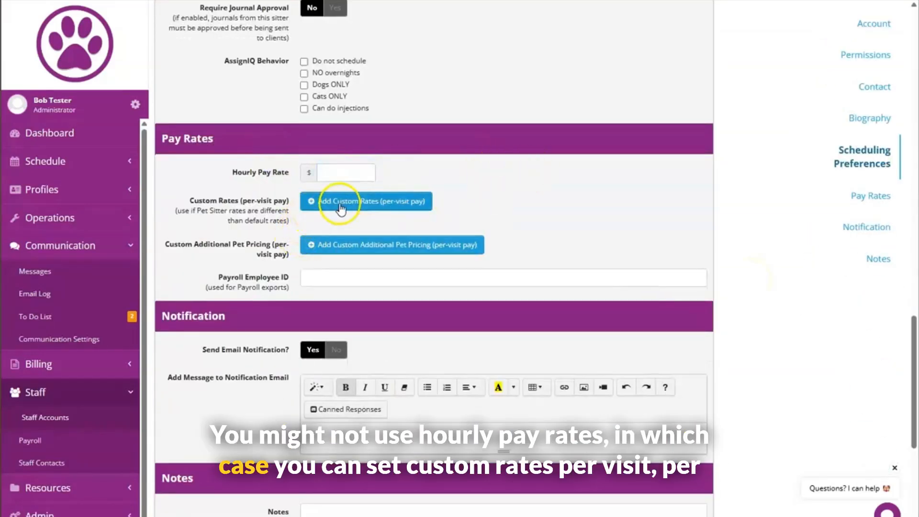
# Add a custom per-visit pay rate and choose Example Service as its service.
pyautogui.click(340, 200)
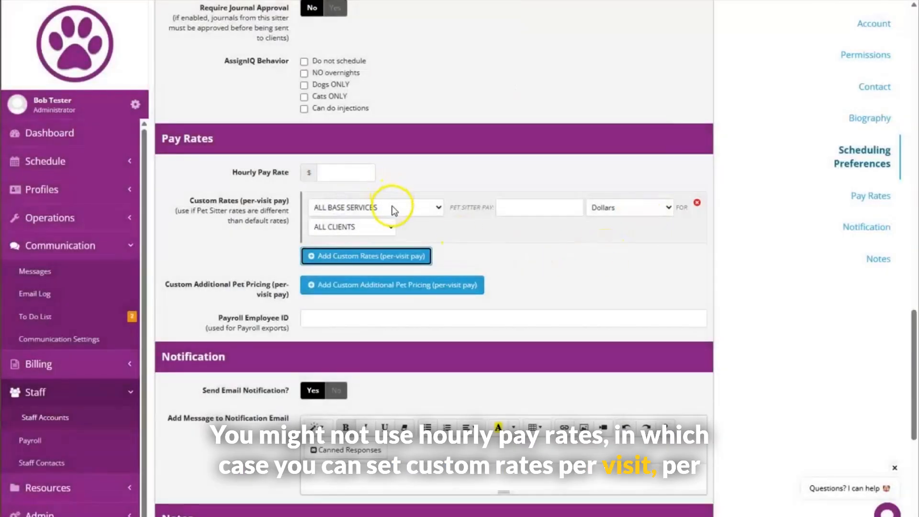
pyautogui.click(392, 209)
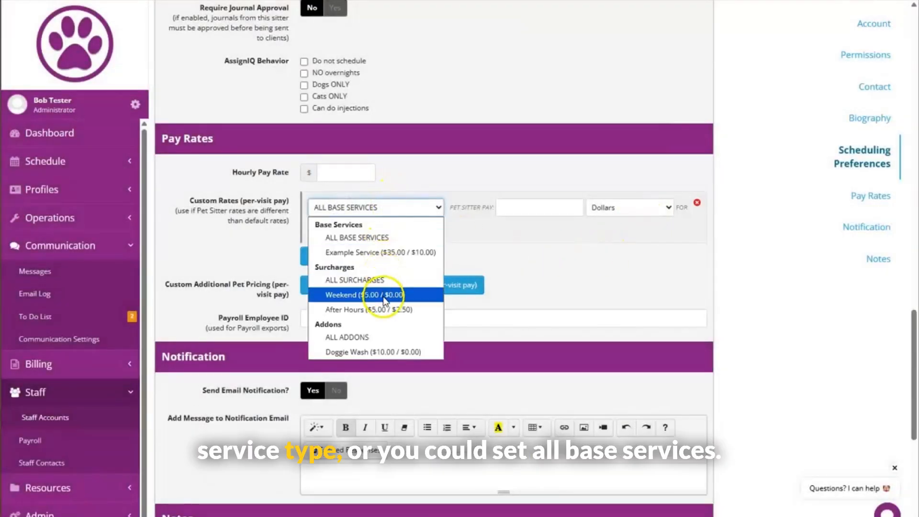
pyautogui.click(430, 207)
pyautogui.click(431, 207)
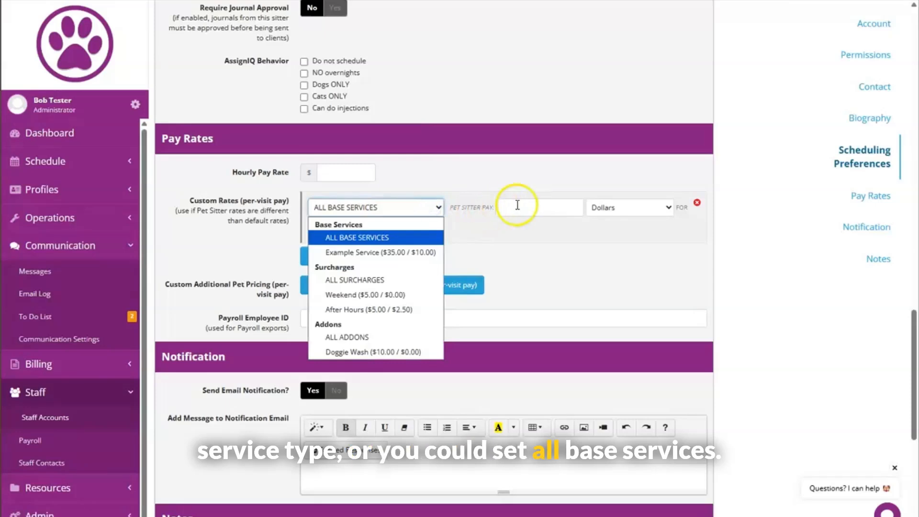
pyautogui.click(407, 252)
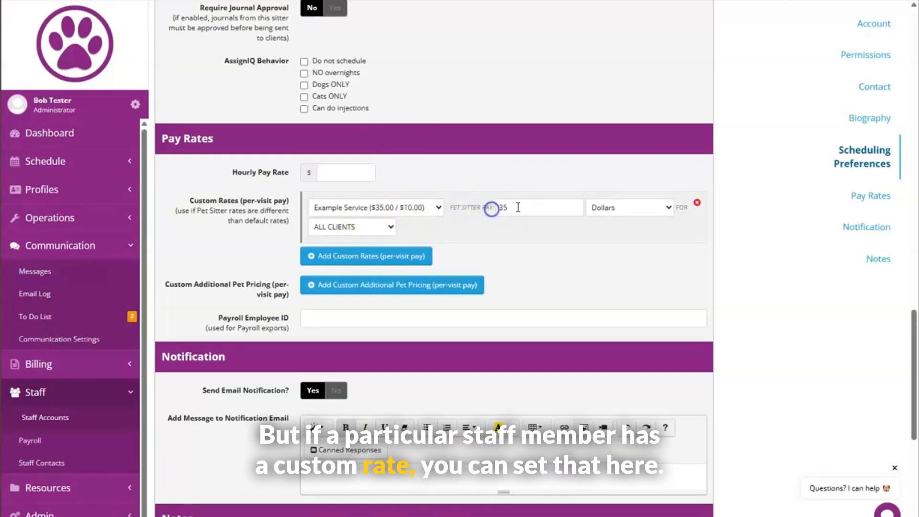
# Set the custom rate's pet sitter pay to 15 dollars, keeping it for ALL CLIENTS.
pyautogui.doubleClick(525, 212)
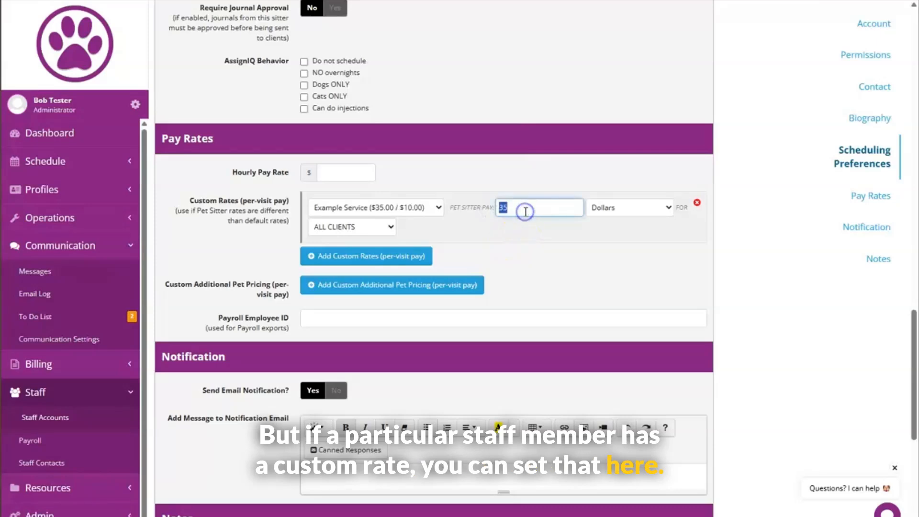
pyautogui.write('15')
pyautogui.click(389, 227)
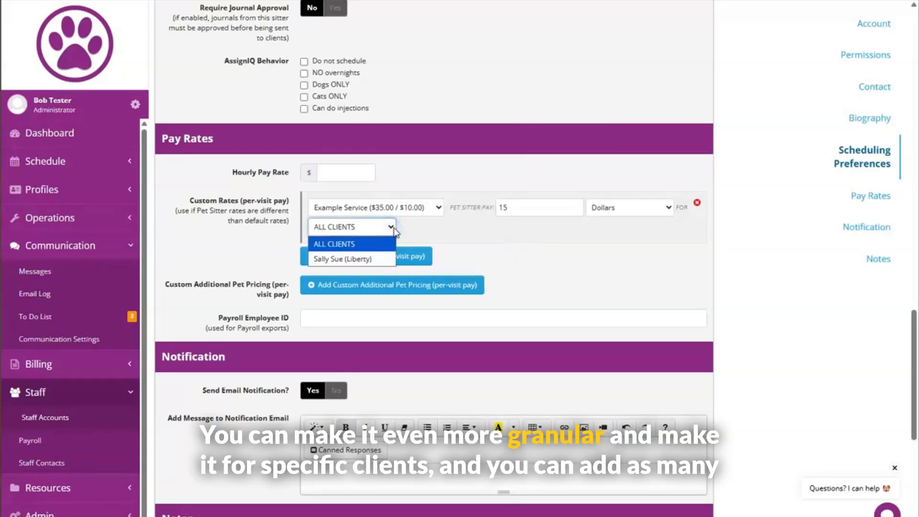
pyautogui.click(387, 226)
pyautogui.click(609, 230)
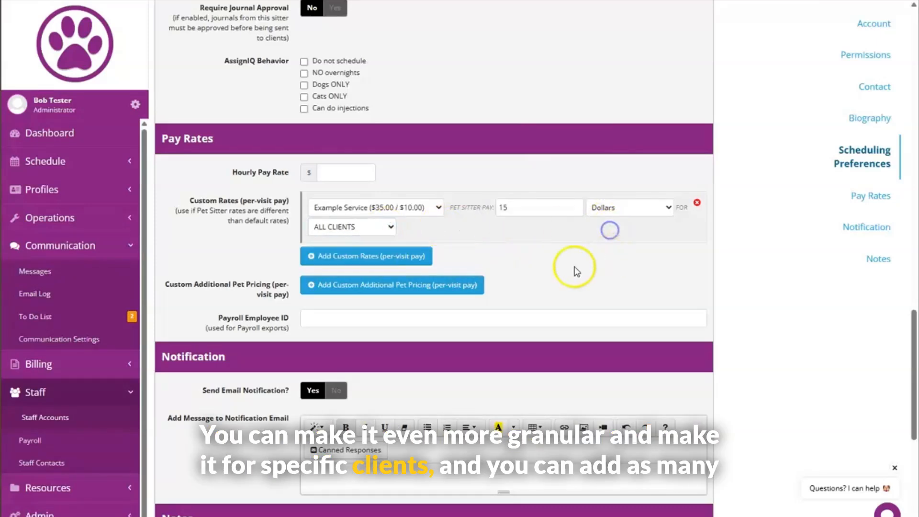
# Remove the custom per-visit rate for Example Service.
pyautogui.click(372, 258)
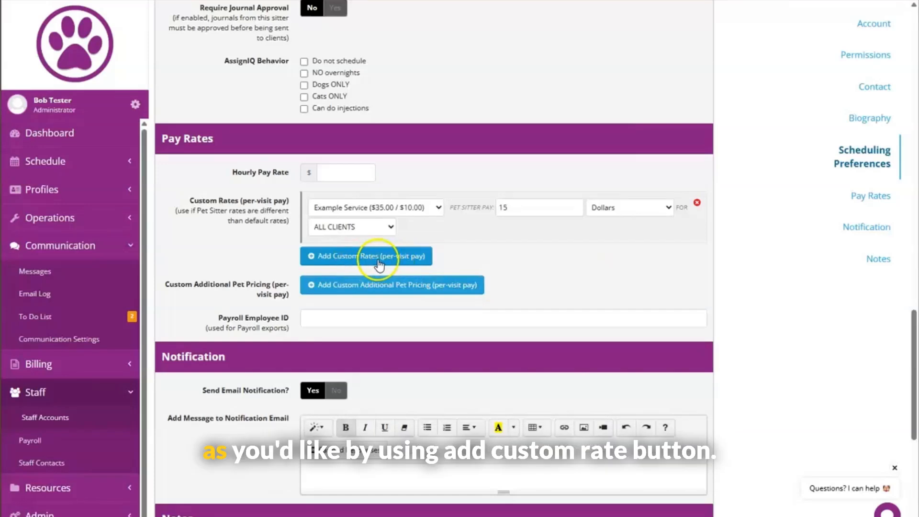
pyautogui.click(697, 203)
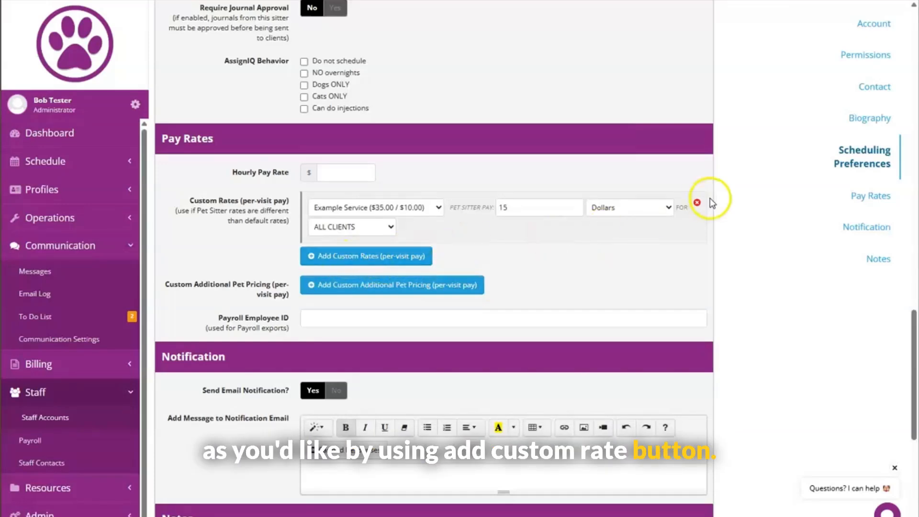
# In the Notification section, keep Send Email Notification at Yes and enlarge the text area for the notification email message.
pyautogui.scroll(-1, 220, 257)
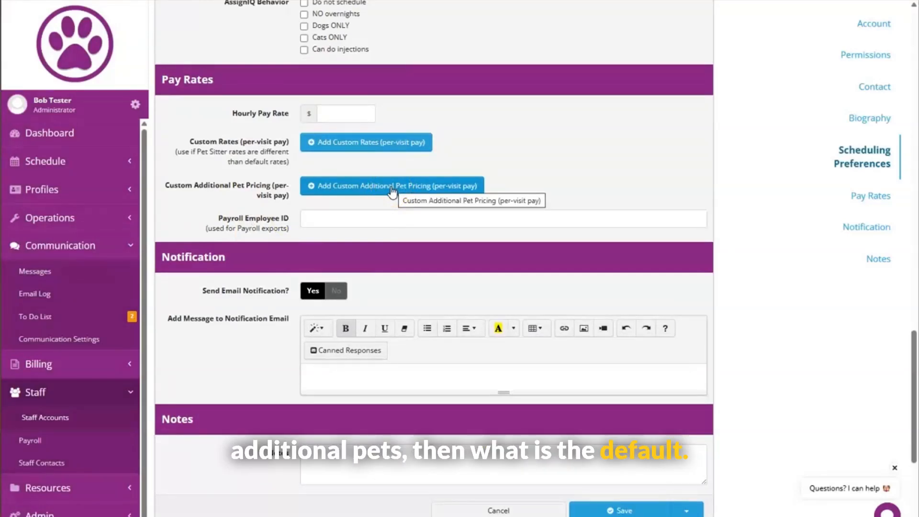
pyautogui.click(246, 226)
pyautogui.scroll(-2, 441, 189)
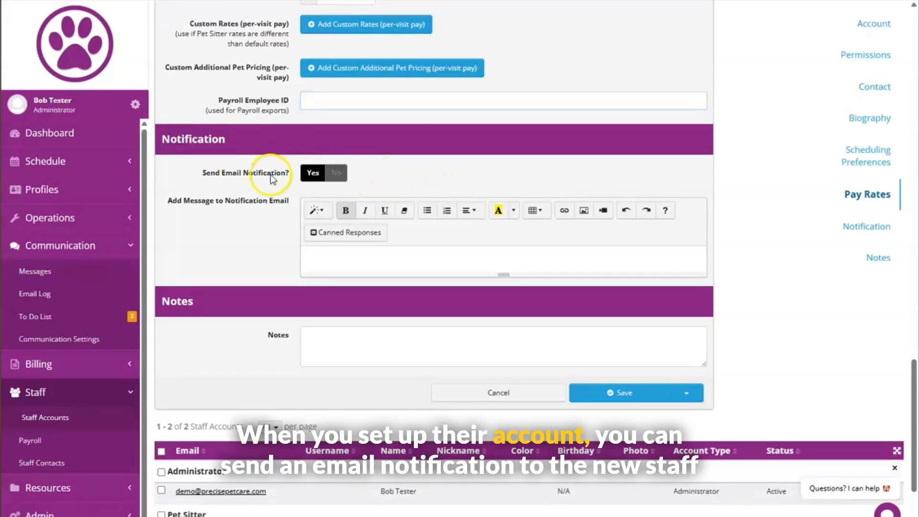
pyautogui.moveTo(199, 177); pyautogui.dragTo(293, 179)
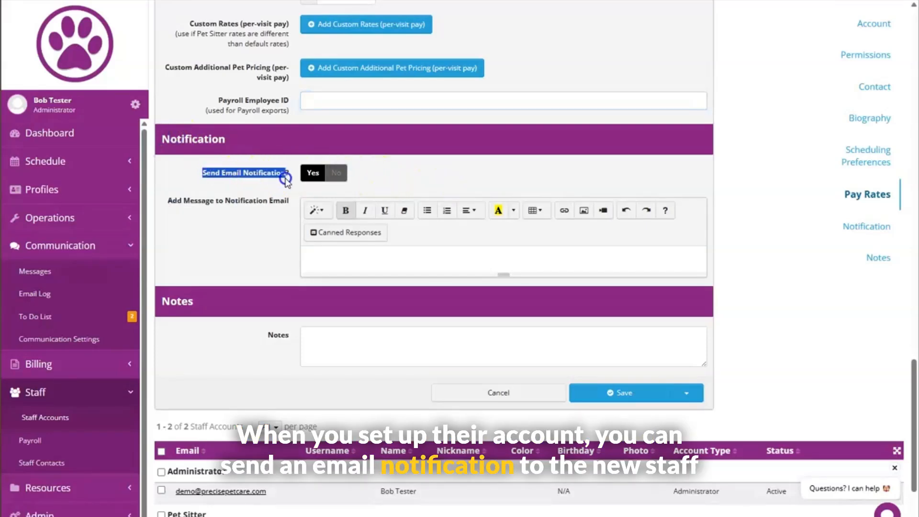
pyautogui.click(311, 174)
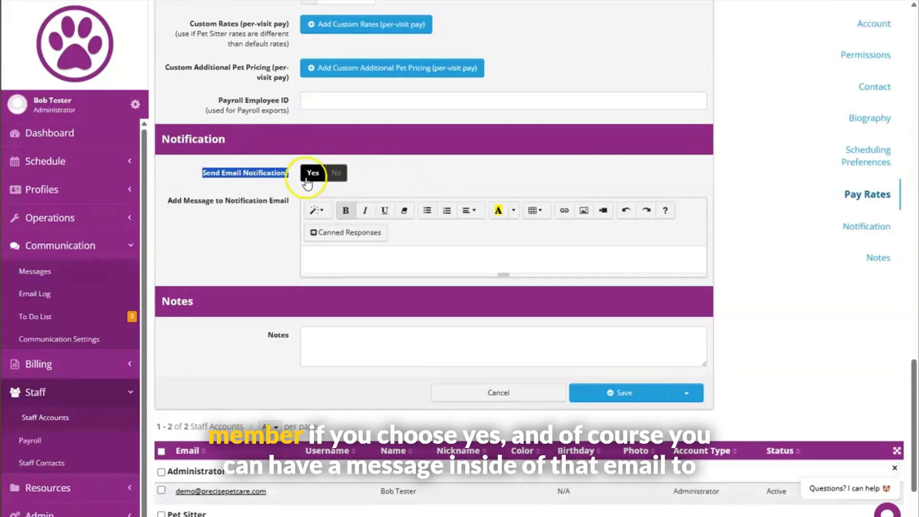
pyautogui.click(420, 257)
pyautogui.moveTo(516, 274); pyautogui.dragTo(498, 328)
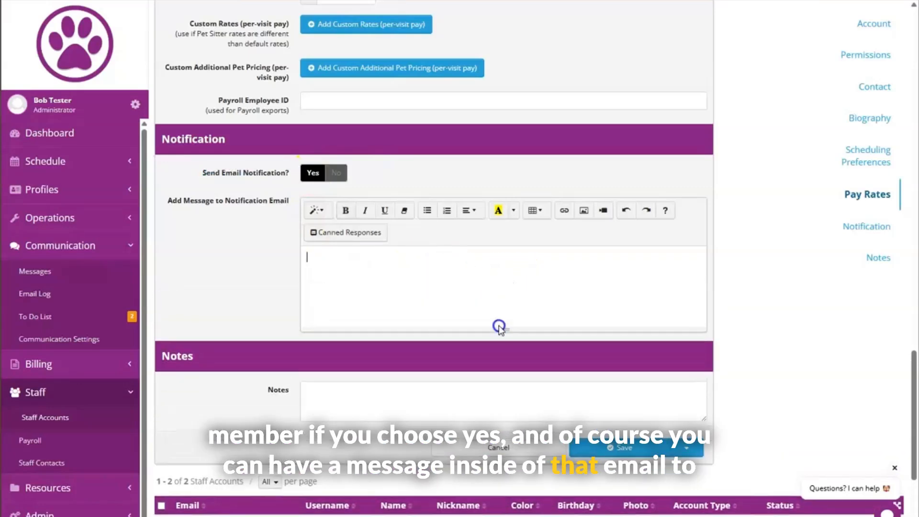